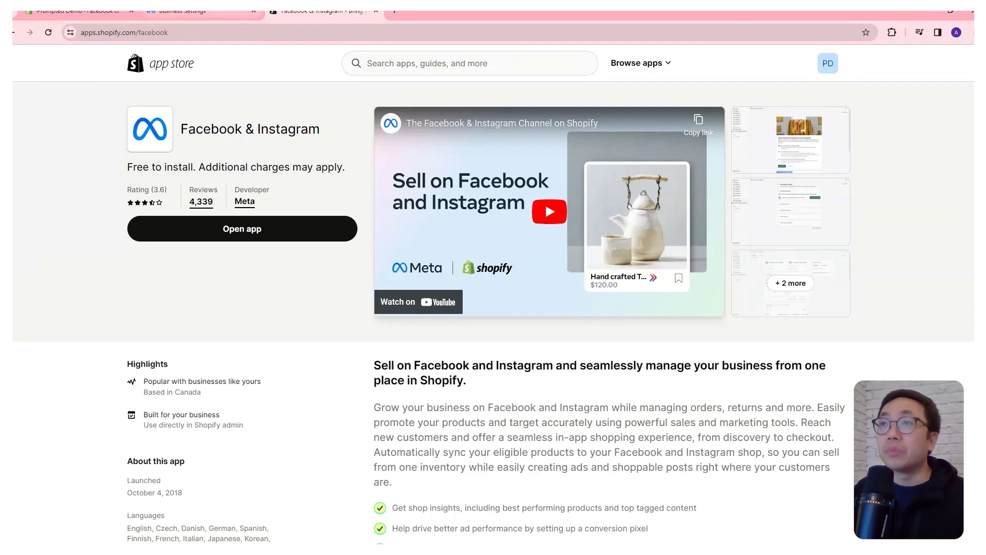
Switch to the Meta Business Settings Pages view for the Prompted Demo page.
{"action": "left_click", "coordinate": [200, 11]}
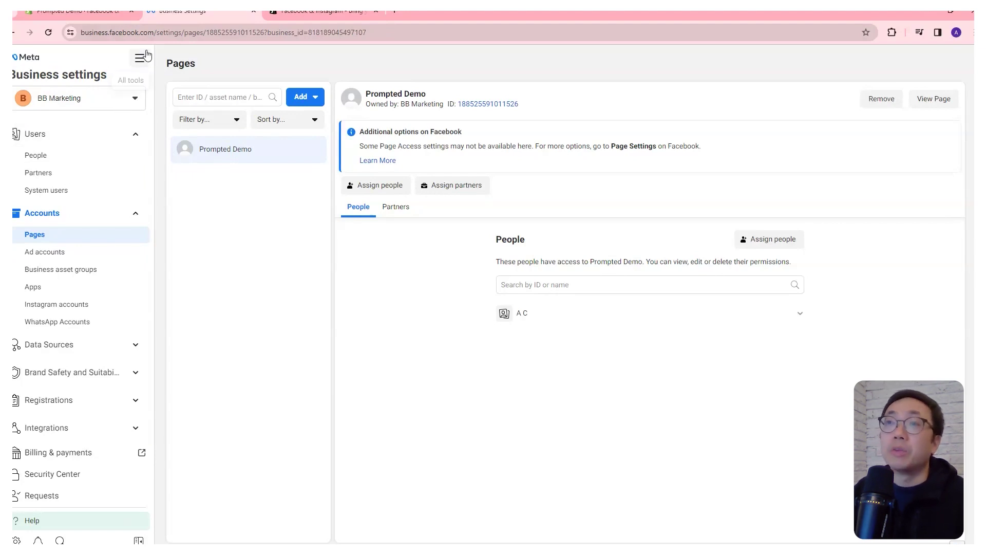
Maximize the private Meta login window, then return to the Business Settings Pages view.
{"action": "left_click", "coordinate": [155, 38]}
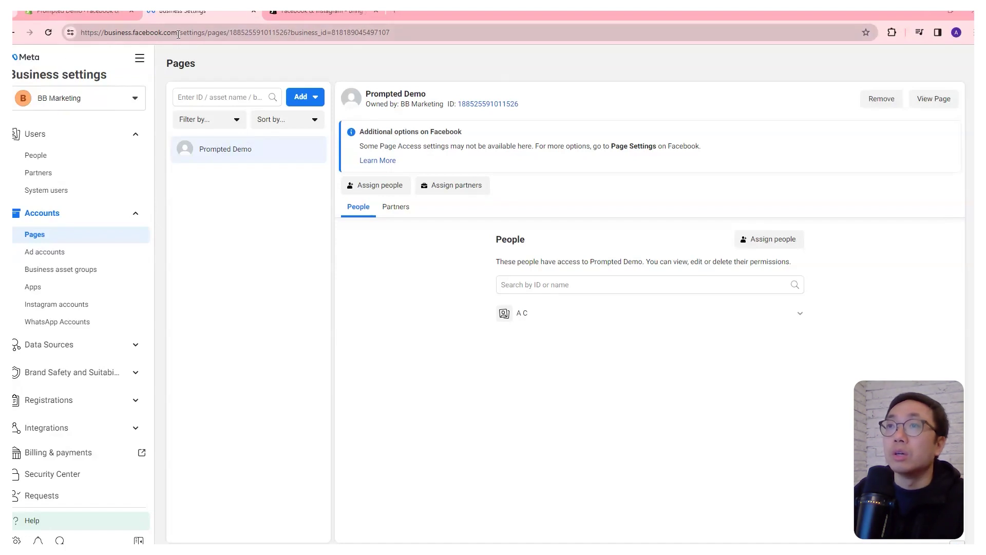
{"action": "key", "text": "ctrl+l"}
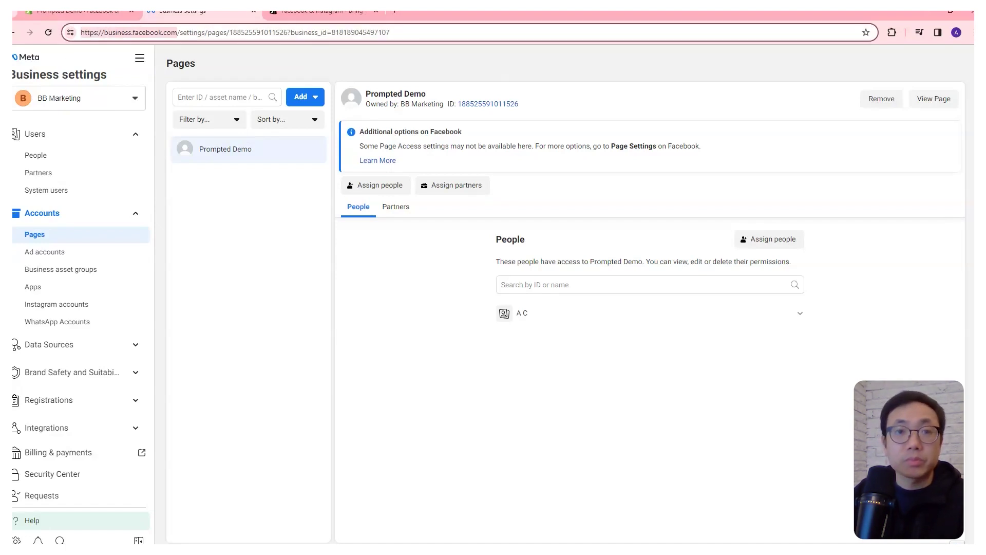
{"action": "key", "text": "alt+Tab"}
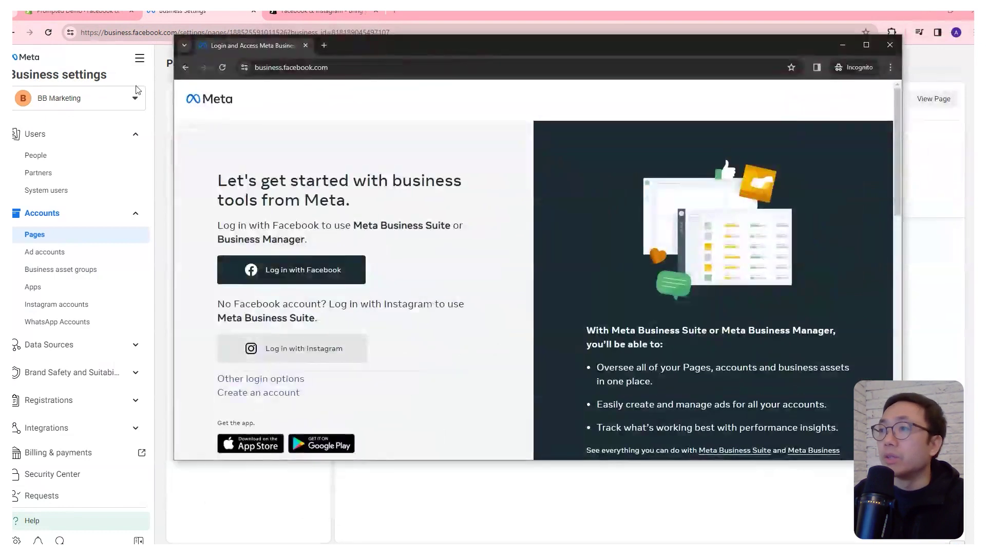
{"action": "left_click", "coordinate": [866, 45]}
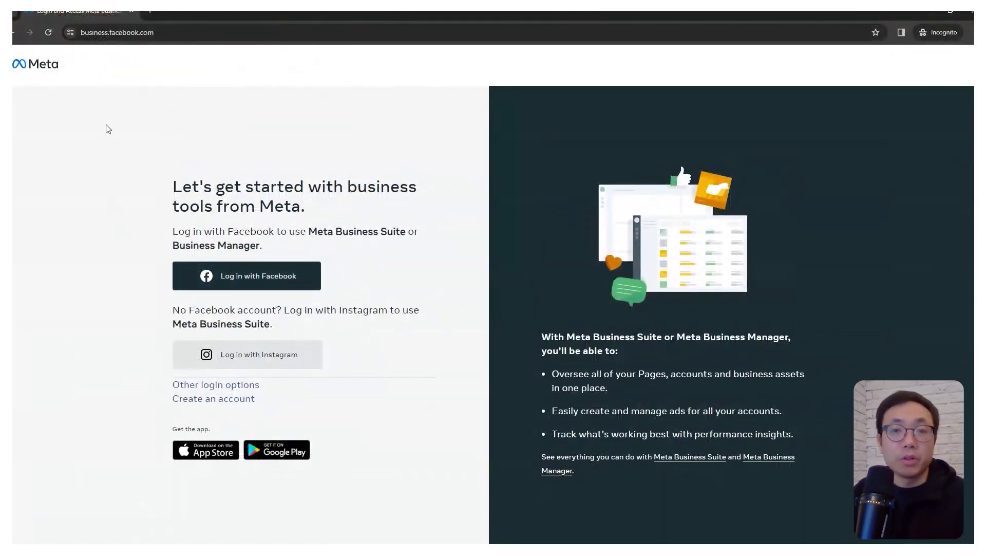
{"action": "key", "text": "alt+Tab"}
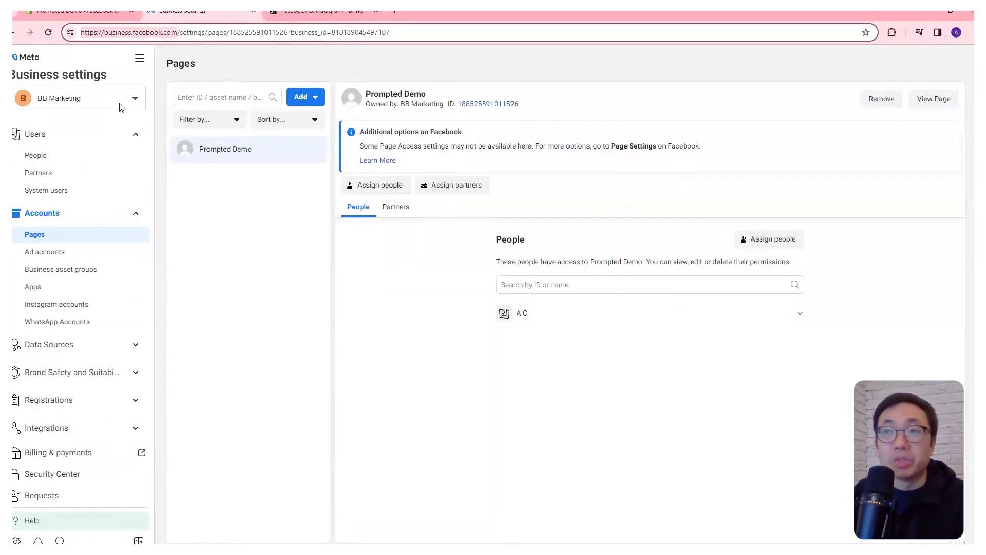
{"action": "left_click", "coordinate": [126, 106]}
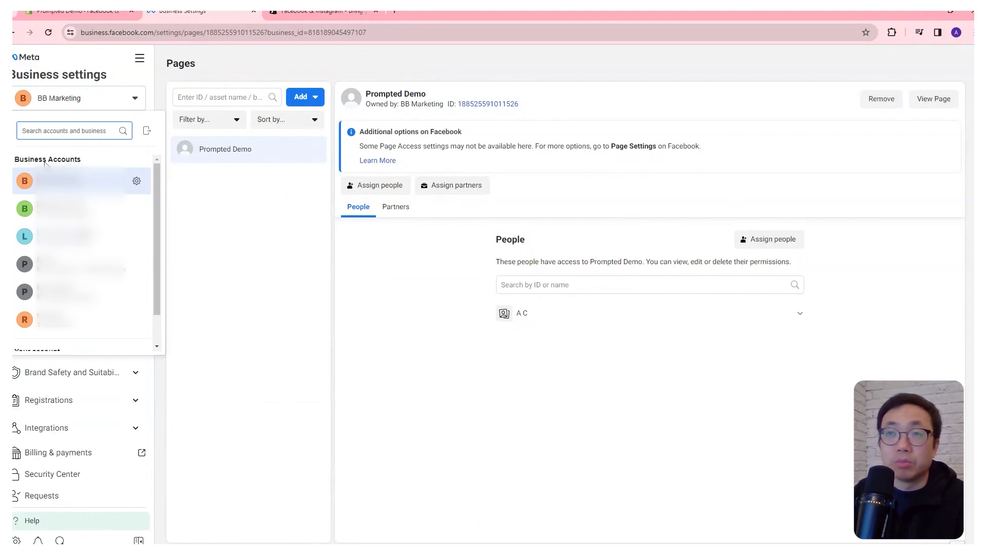
{"action": "scroll", "coordinate": [157, 185], "scroll_direction": "down", "scroll_amount": 2}
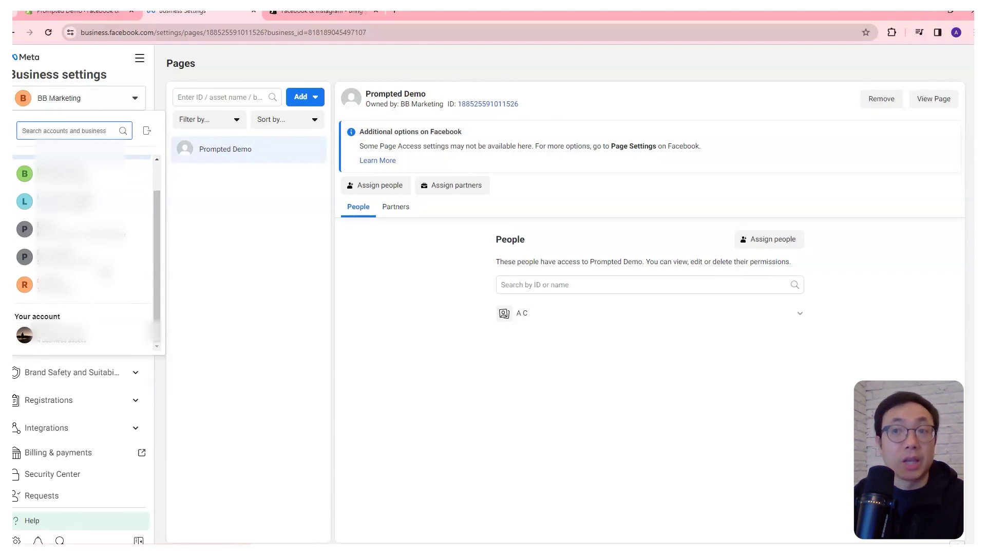
{"action": "left_click", "coordinate": [205, 216]}
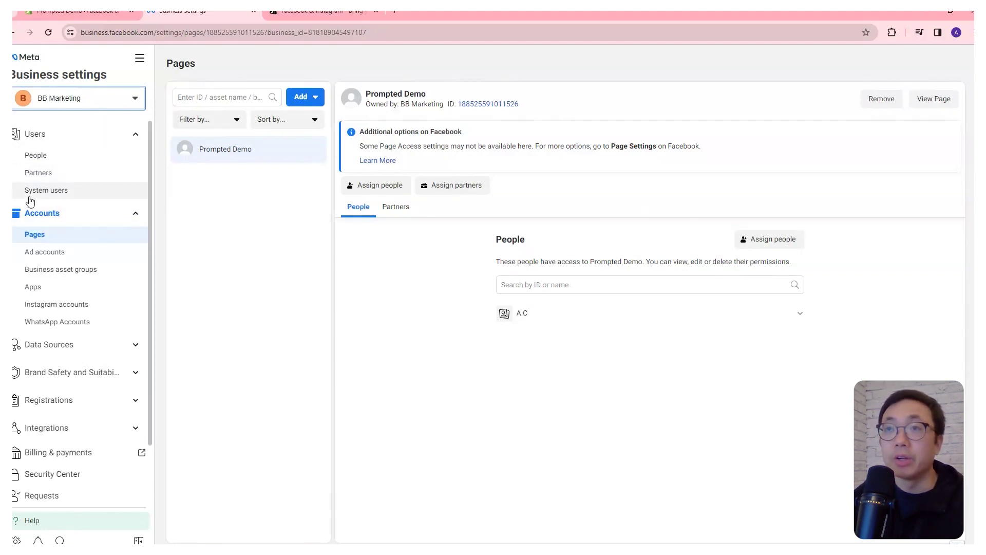
{"action": "left_click", "coordinate": [68, 162]}
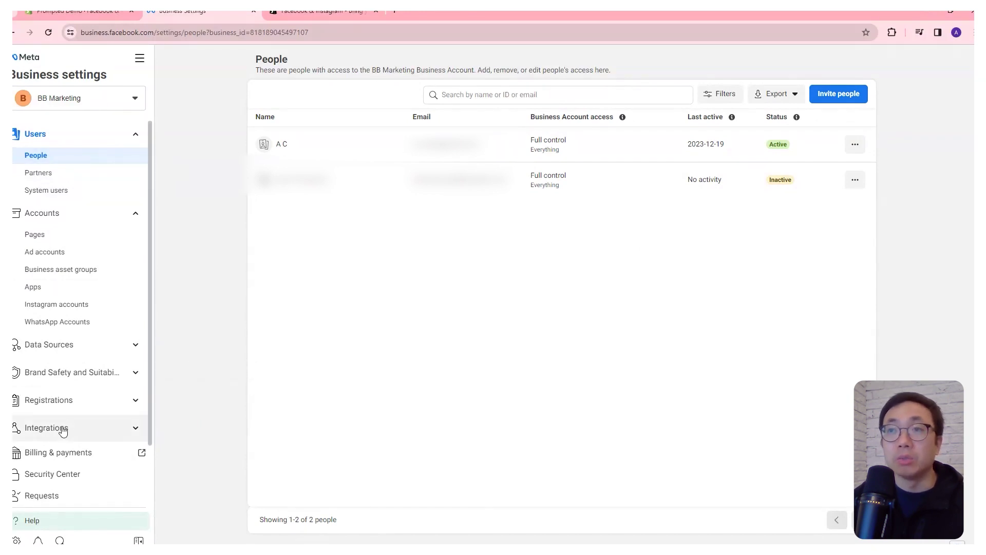
{"action": "left_click", "coordinate": [54, 178]}
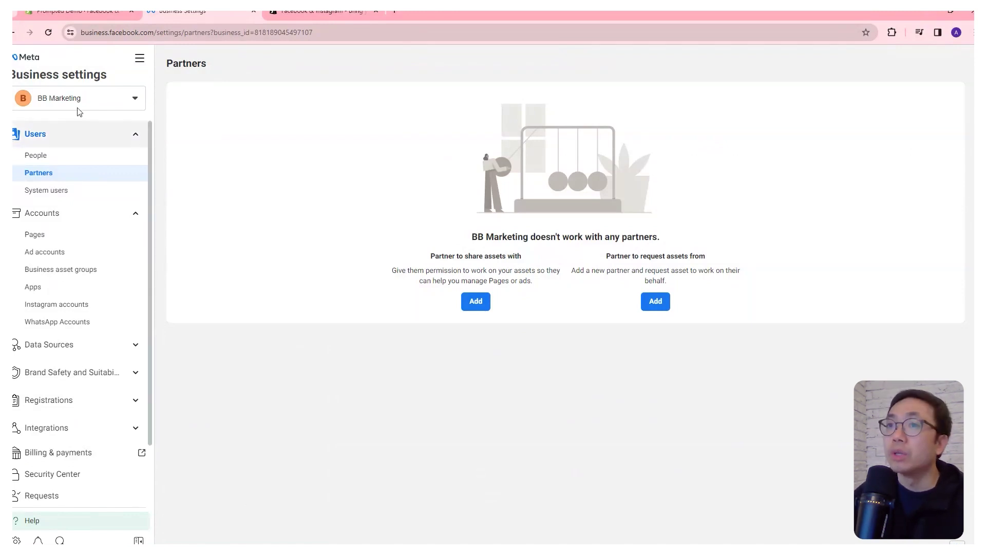
{"action": "left_click", "coordinate": [70, 234]}
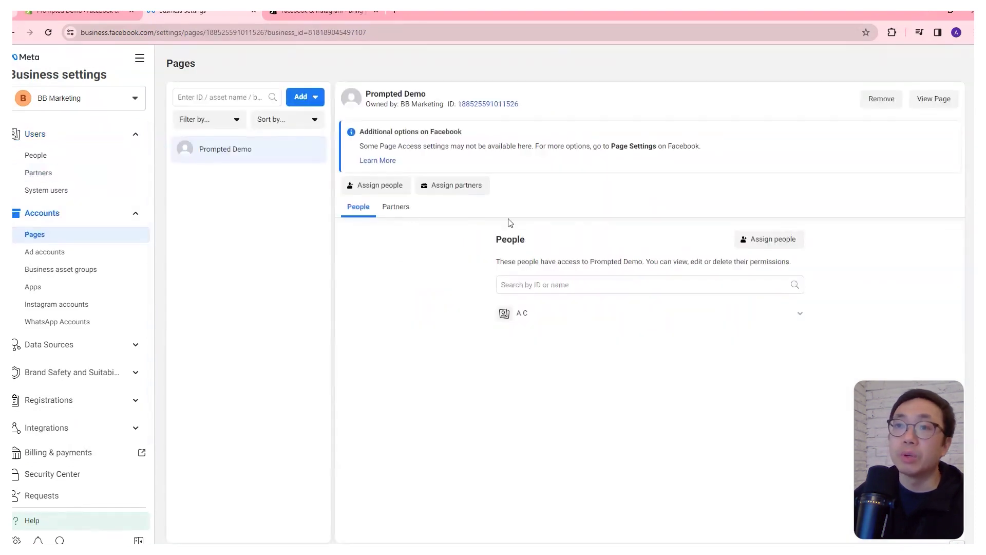
View the Prompted Demo Facebook page, then go back to Shopify's Facebook & Instagram channel.
{"action": "left_click", "coordinate": [313, 99]}
{"action": "left_click", "coordinate": [236, 226]}
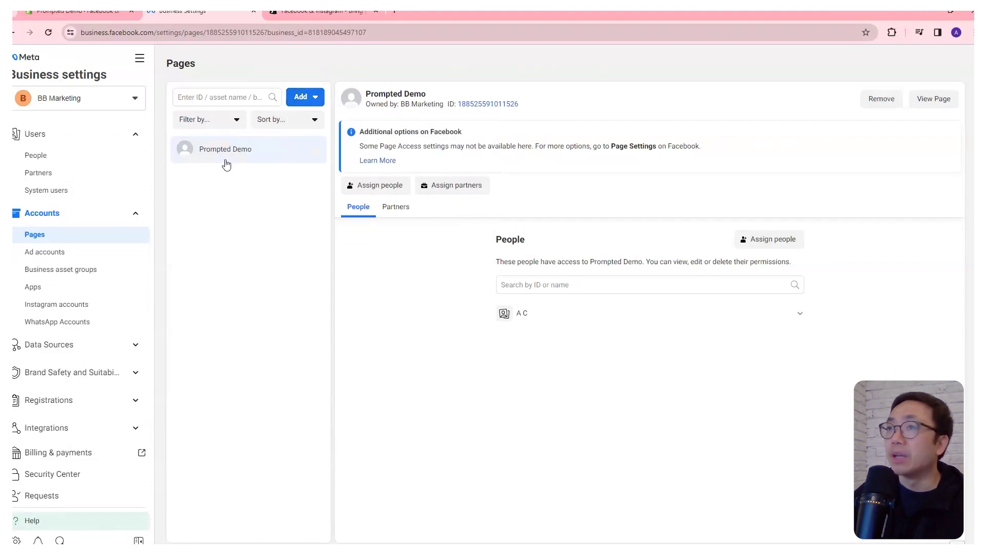
{"action": "left_click", "coordinate": [933, 99]}
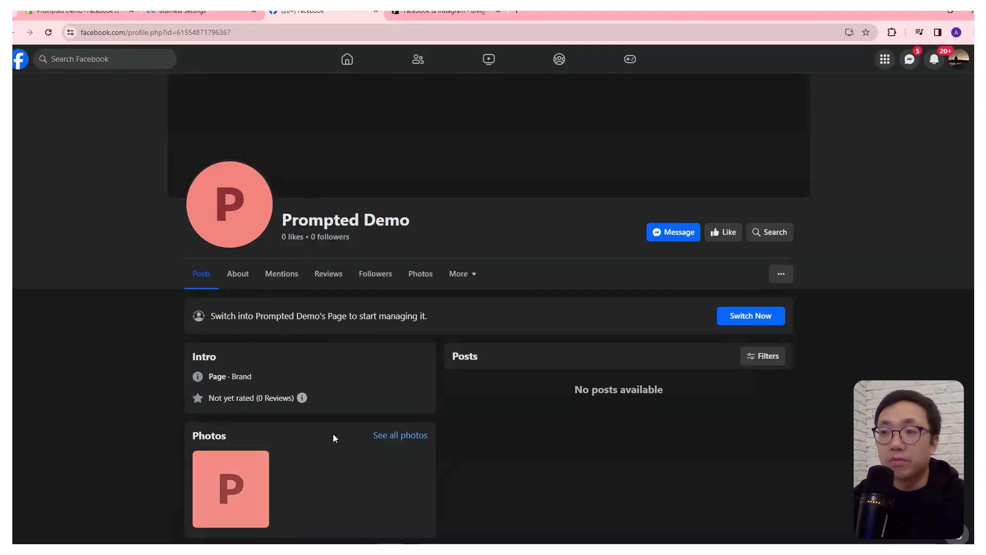
{"action": "left_click", "coordinate": [222, 14]}
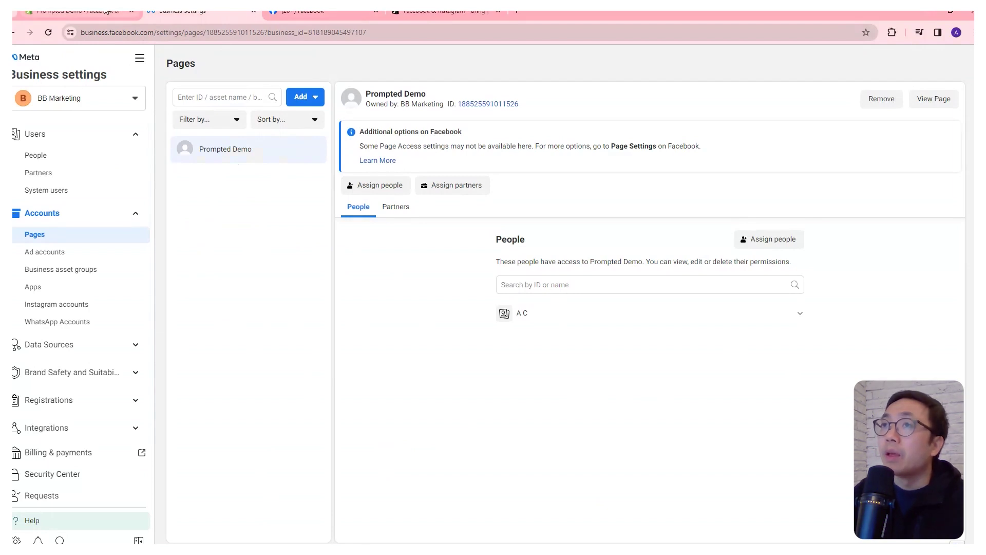
{"action": "left_click", "coordinate": [89, 14]}
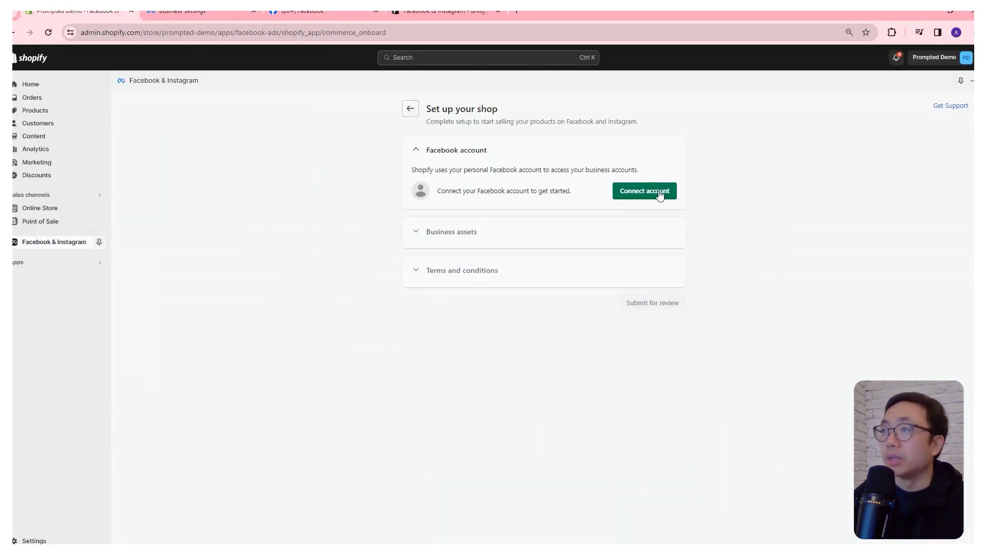
Link the Facebook account, then select and connect Prompted Demo as the business asset.
{"action": "left_click", "coordinate": [659, 194]}
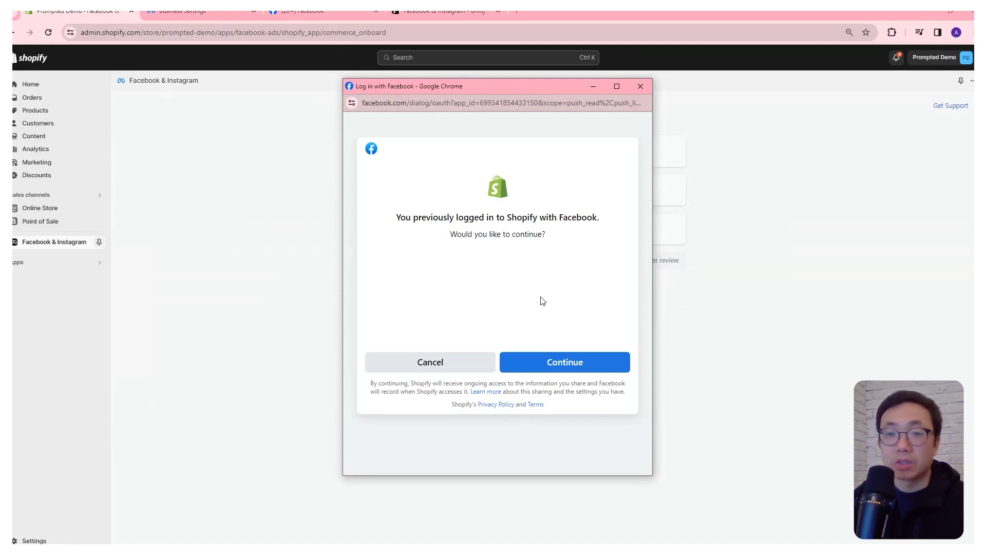
{"action": "left_click", "coordinate": [552, 361]}
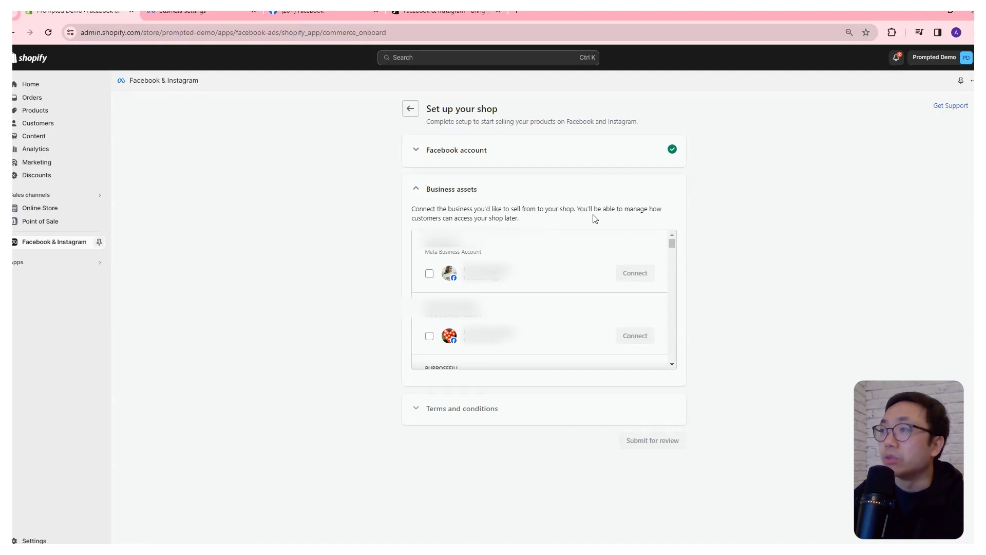
{"action": "key", "text": "ctrl+f"}
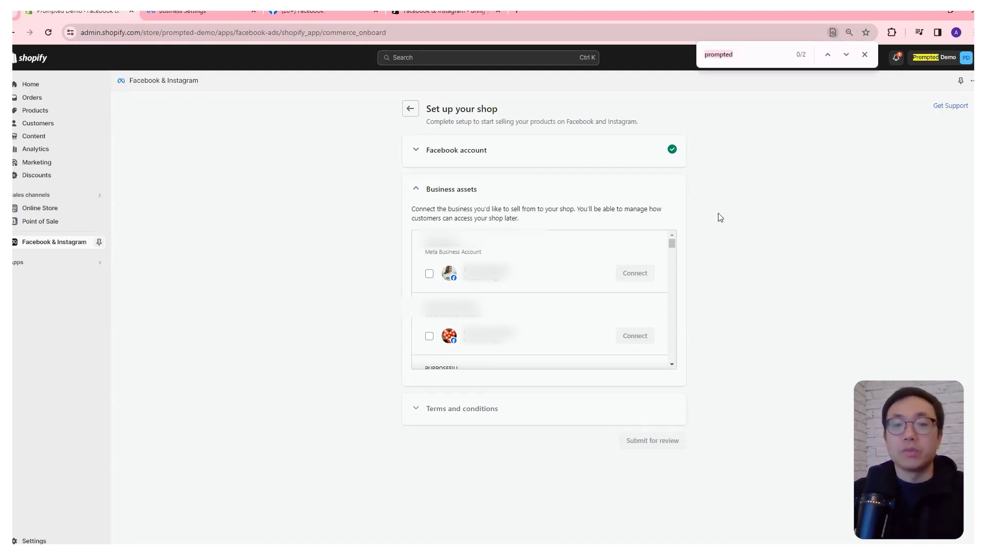
{"action": "type", "text": "prompted"}
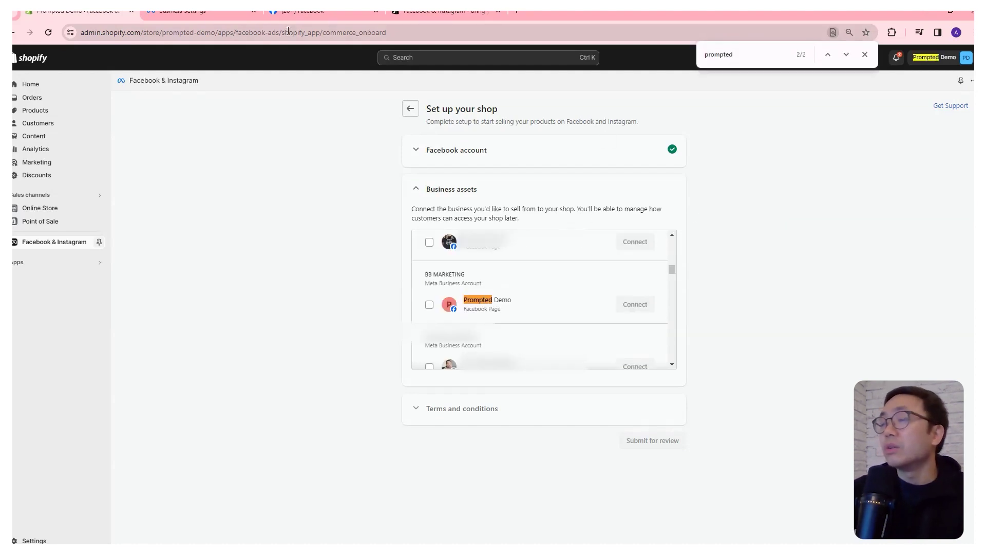
{"action": "left_click", "coordinate": [340, 15]}
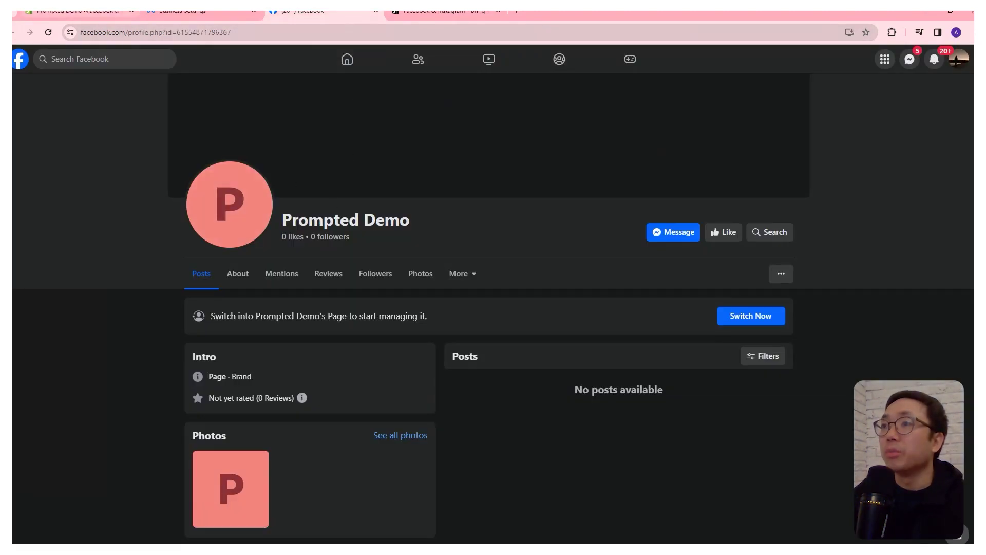
{"action": "left_click", "coordinate": [82, 12]}
{"action": "left_click", "coordinate": [429, 304]}
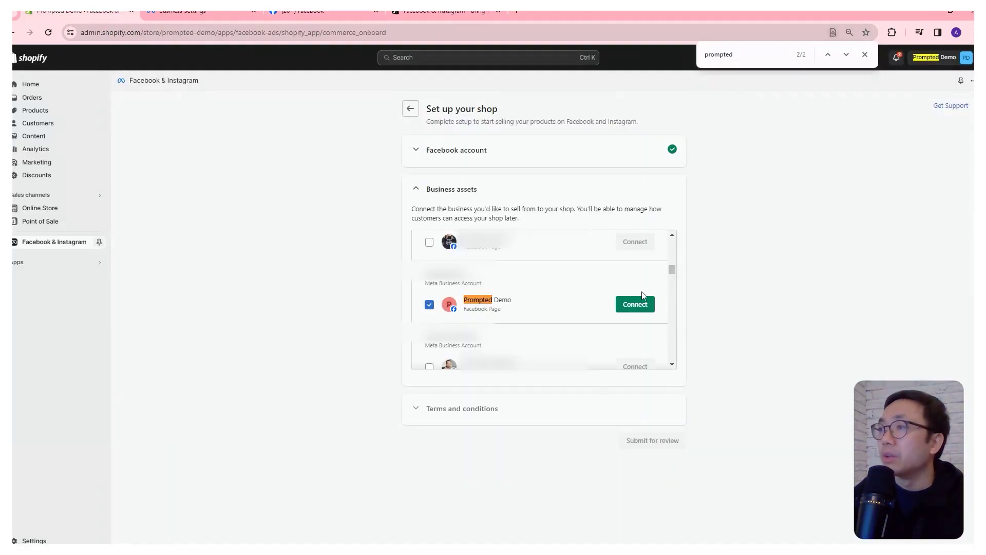
{"action": "left_click", "coordinate": [648, 307]}
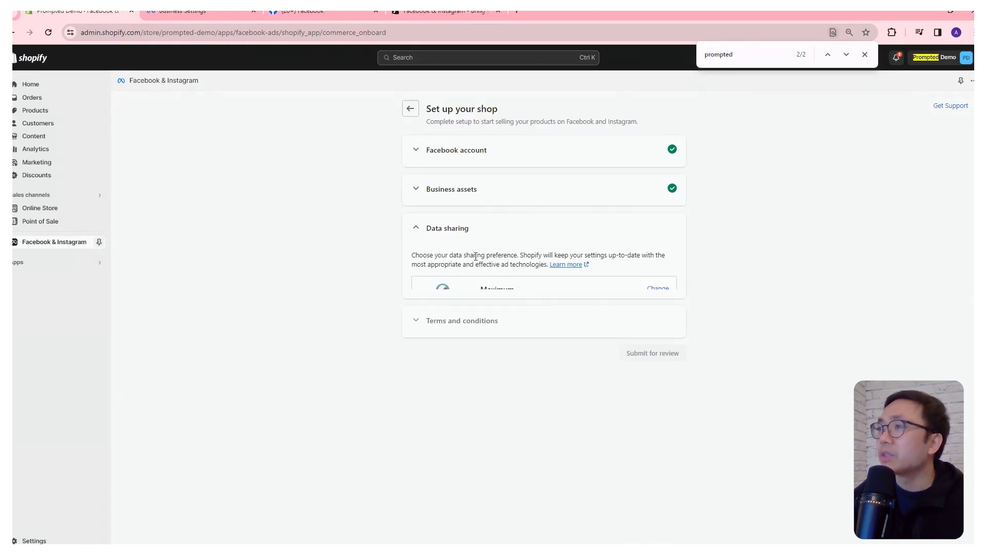
{"action": "mouse_move", "coordinate": [476, 262]}
{"action": "left_mouse_down"}
{"action": "mouse_move", "coordinate": [513, 289]}
{"action": "mouse_move", "coordinate": [490, 256]}
{"action": "left_mouse_up"}
{"action": "left_click", "coordinate": [446, 255]}
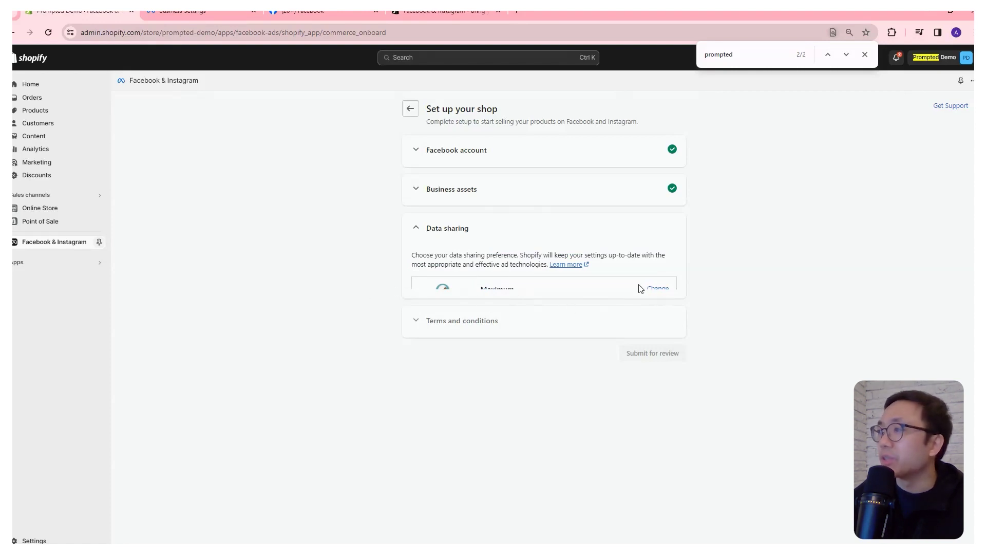
{"action": "left_click_drag", "start_coordinate": [639, 288], "coordinate": [660, 307]}
{"action": "left_click", "coordinate": [660, 287]}
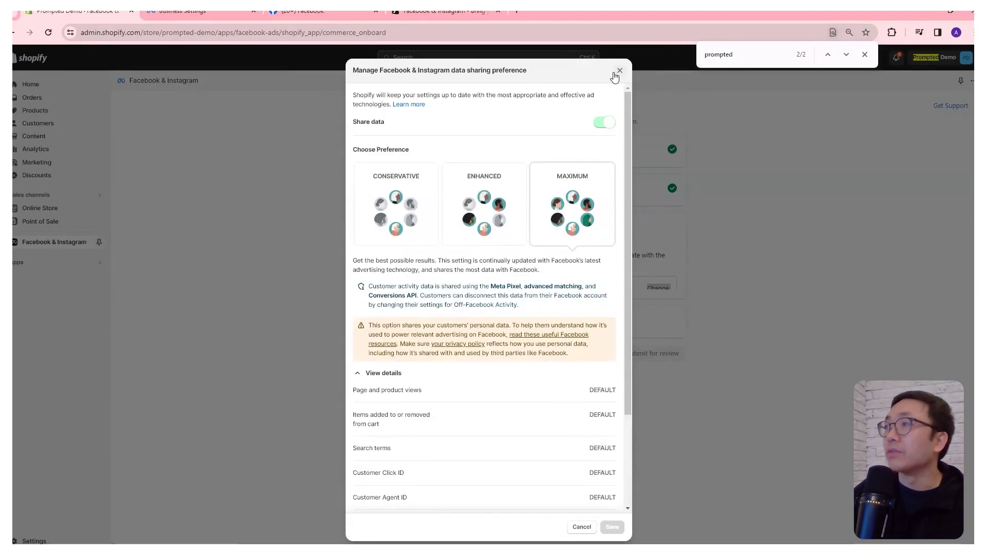
{"action": "left_click", "coordinate": [616, 74]}
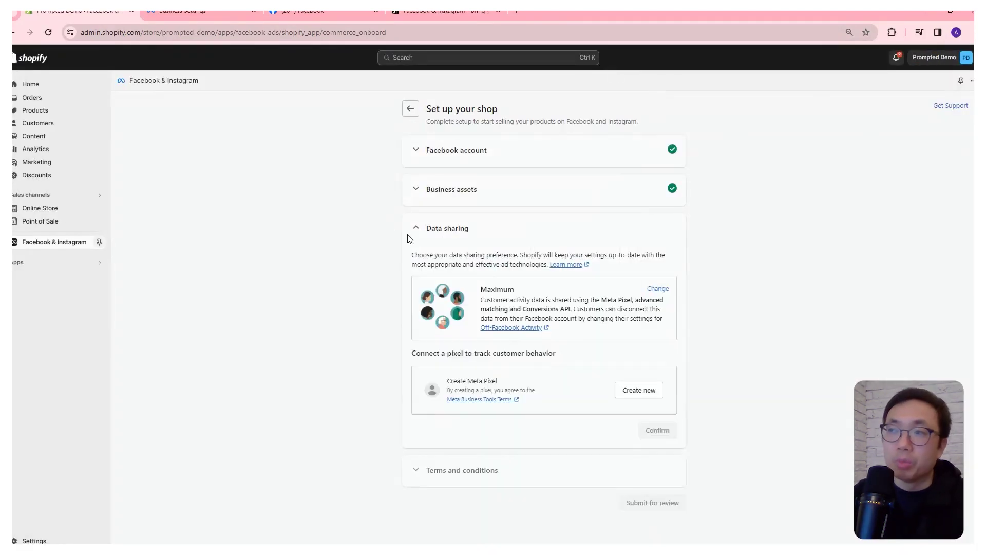
Create a new Meta pixel for BB Marketing and confirm the data sharing settings.
{"action": "left_click", "coordinate": [418, 229]}
{"action": "left_click", "coordinate": [417, 229]}
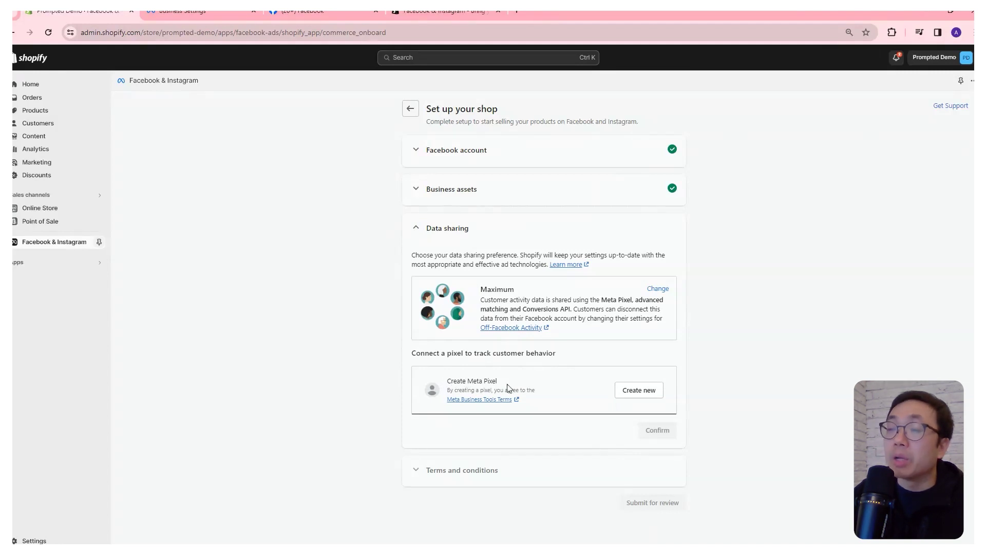
{"action": "left_click", "coordinate": [638, 398]}
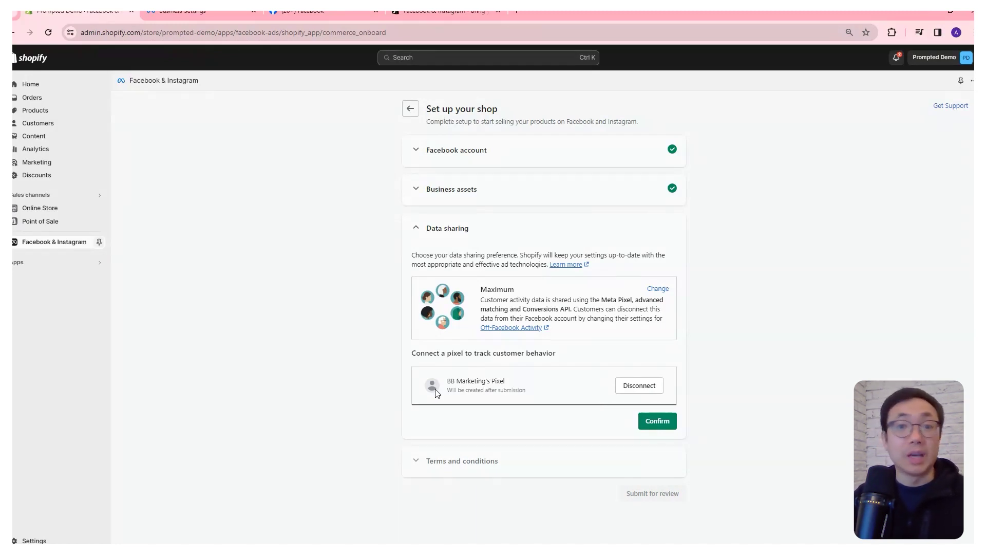
{"action": "left_click", "coordinate": [664, 420]}
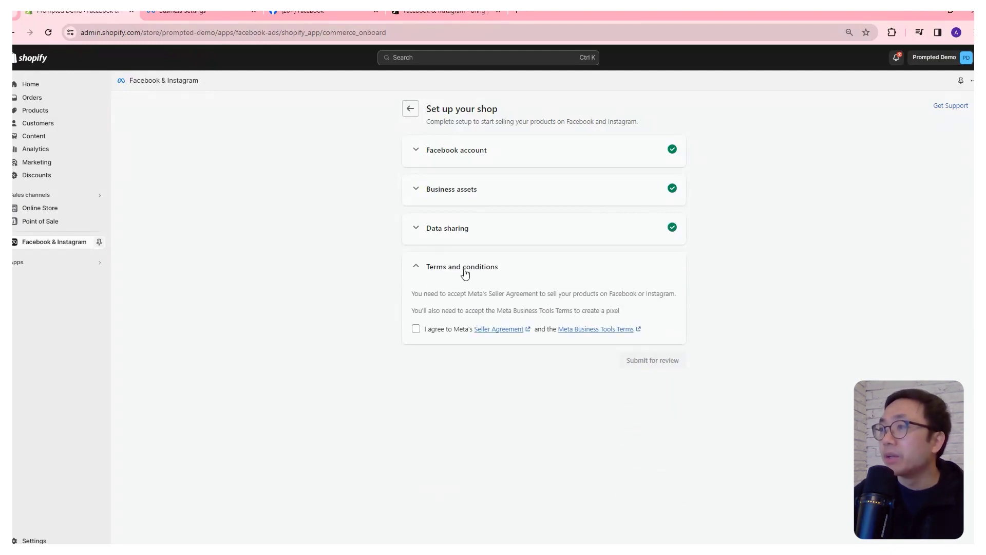
Accept Meta's seller and business tools terms and submit the shop for review.
{"action": "left_click", "coordinate": [417, 329]}
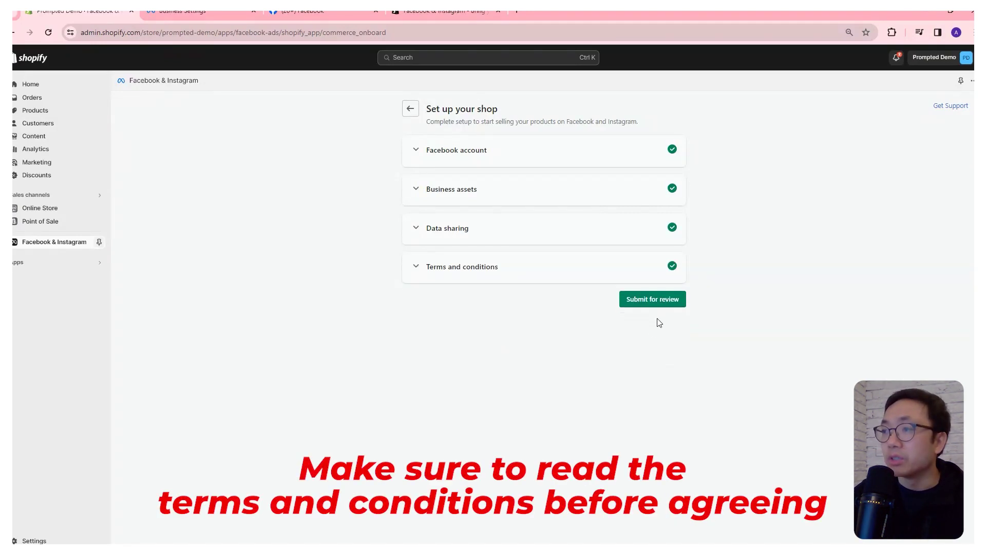
{"action": "left_click", "coordinate": [662, 304]}
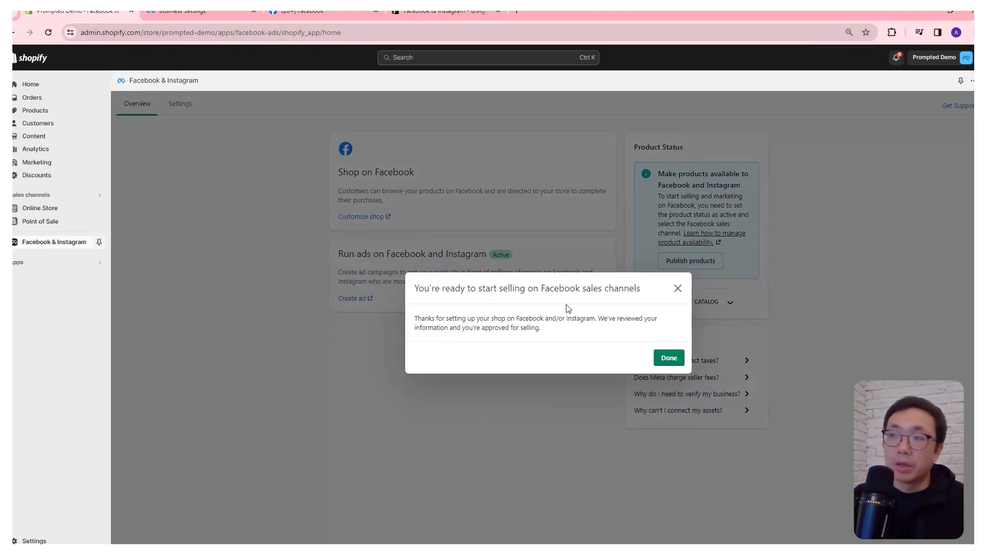
{"action": "left_click", "coordinate": [668, 358]}
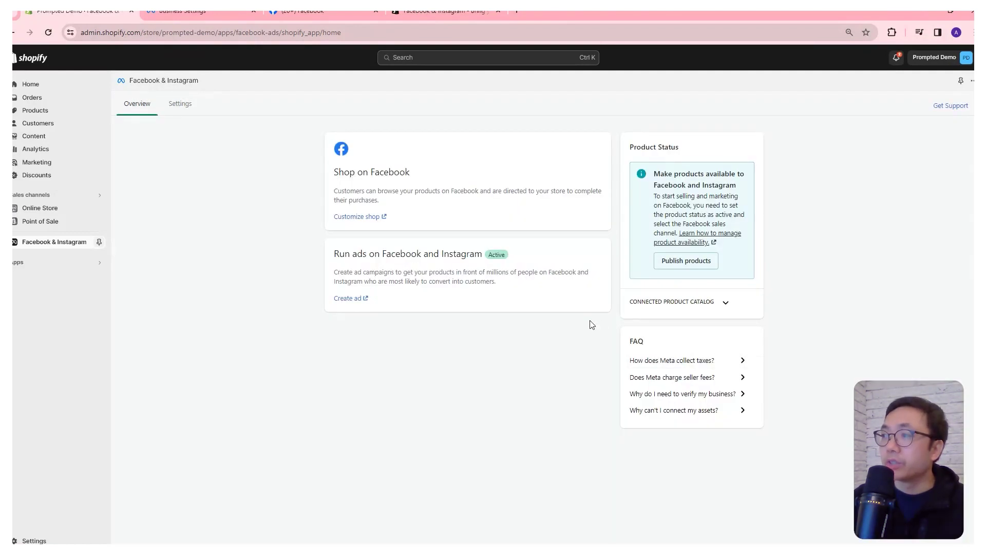
{"action": "key", "text": "ctrl+Tab"}
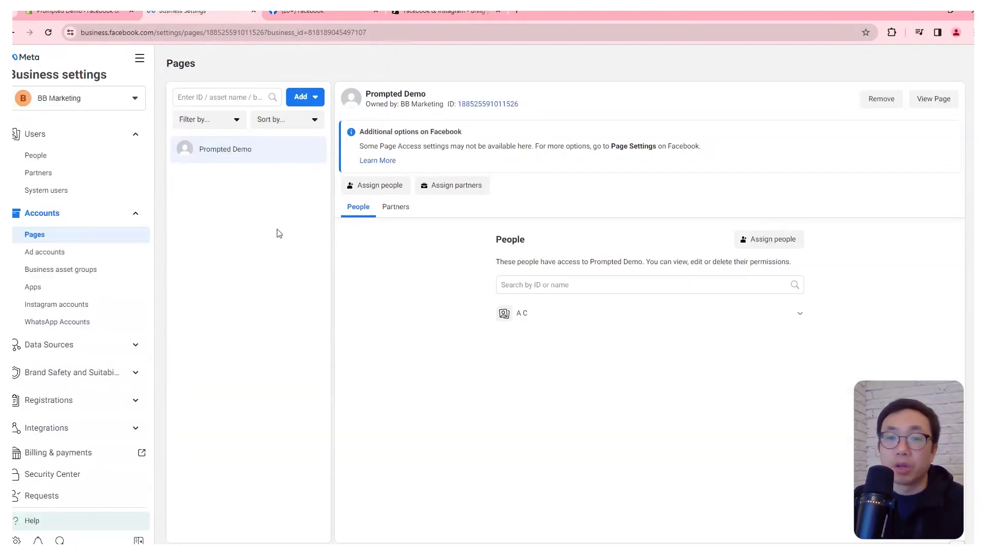
Start creating a new ad account under Ad accounts and name it Prompted Demo.
{"action": "left_click", "coordinate": [64, 251]}
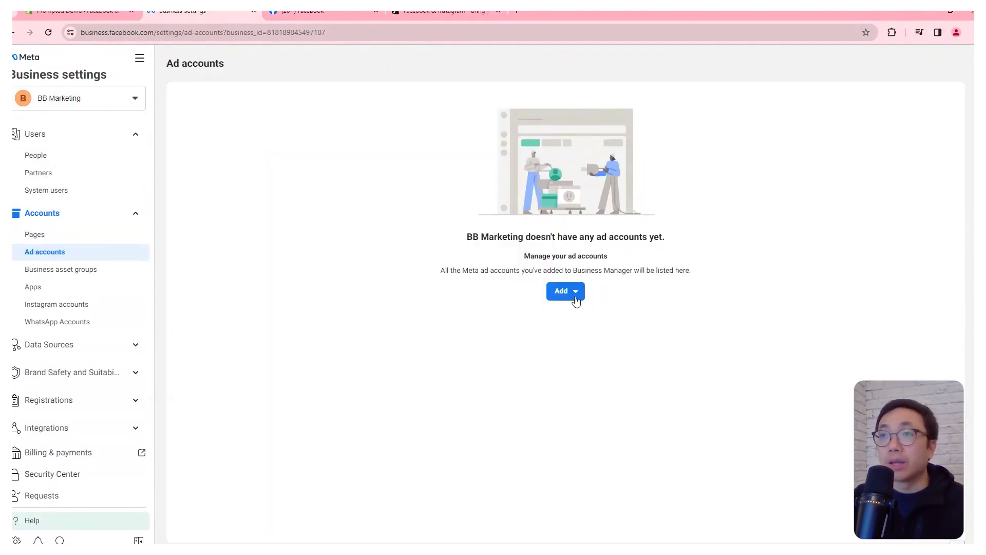
{"action": "left_click", "coordinate": [576, 292]}
{"action": "left_click", "coordinate": [588, 409]}
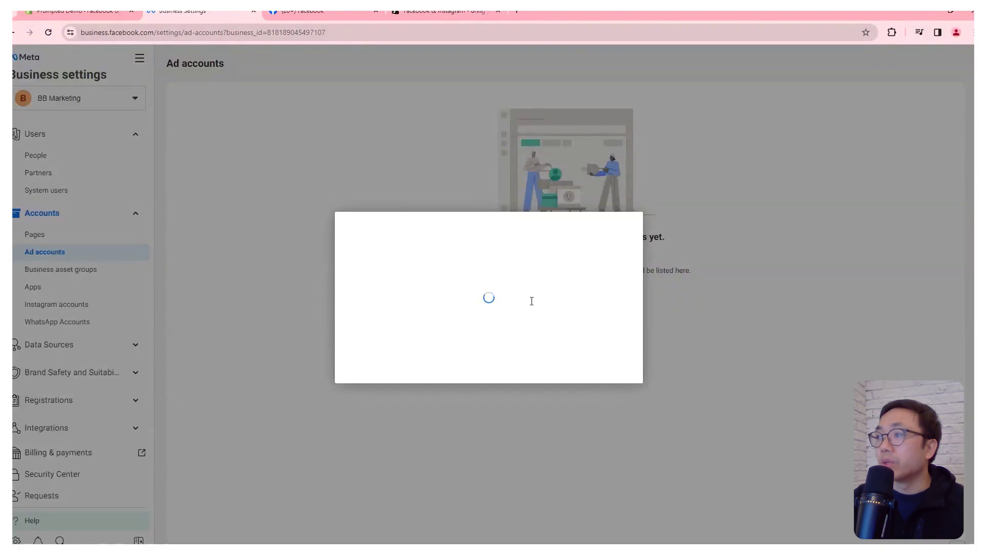
{"action": "left_click", "coordinate": [423, 299]}
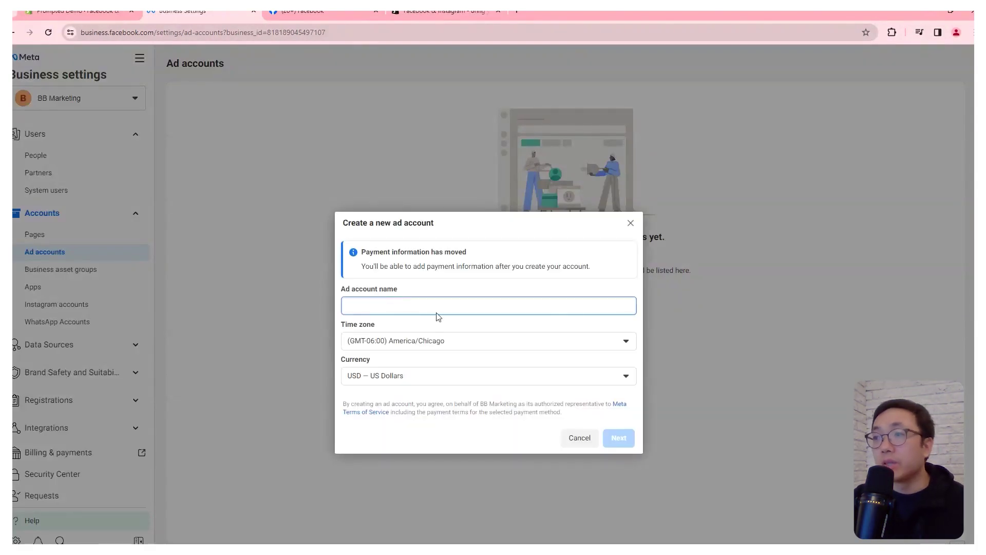
{"action": "type", "text": "Ptompr"}
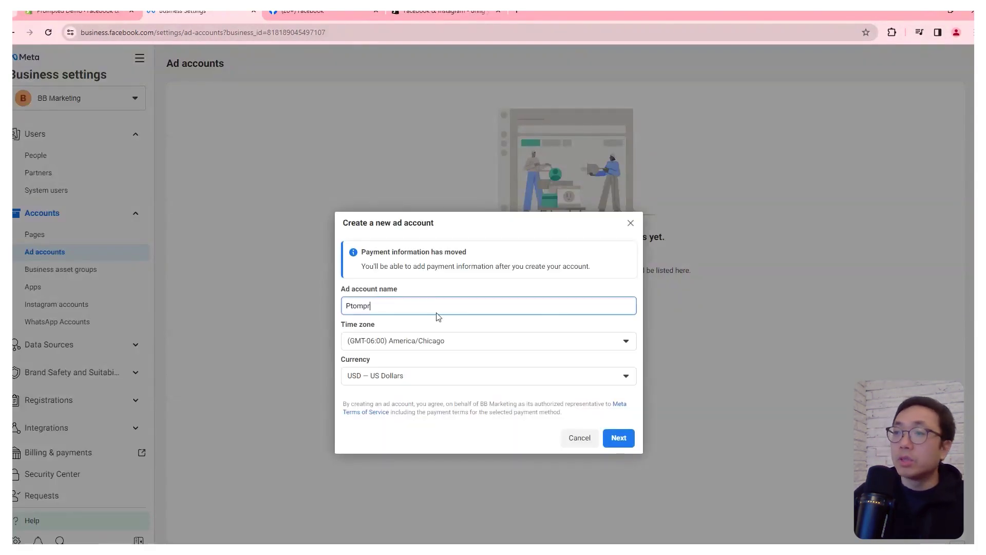
{"action": "key", "text": "BackSpace"}
{"action": "key", "text": "BackSpace"}
{"action": "type", "text": "ro"}
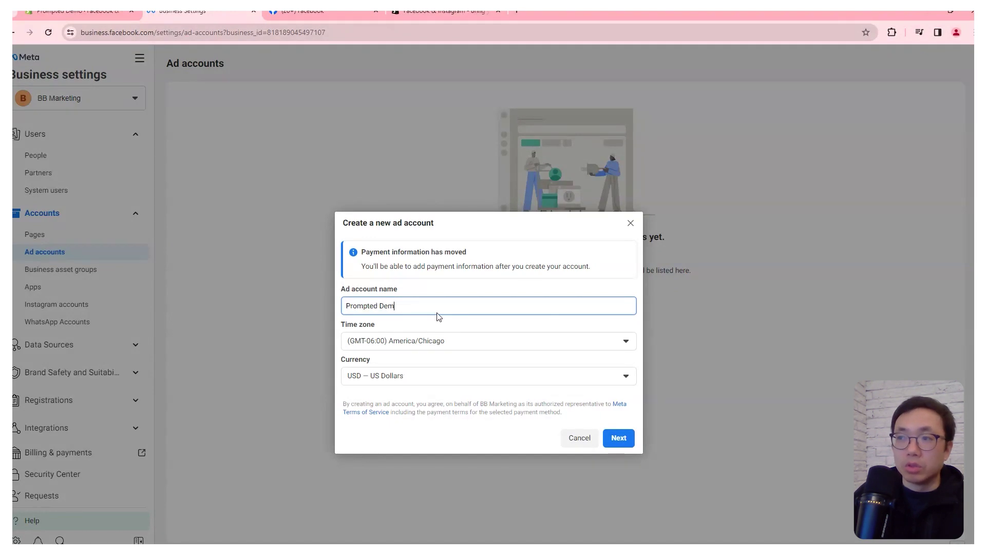
Set the America/Toronto time zone, mark it for BB Marketing, and create the account.
{"action": "left_click", "coordinate": [451, 342]}
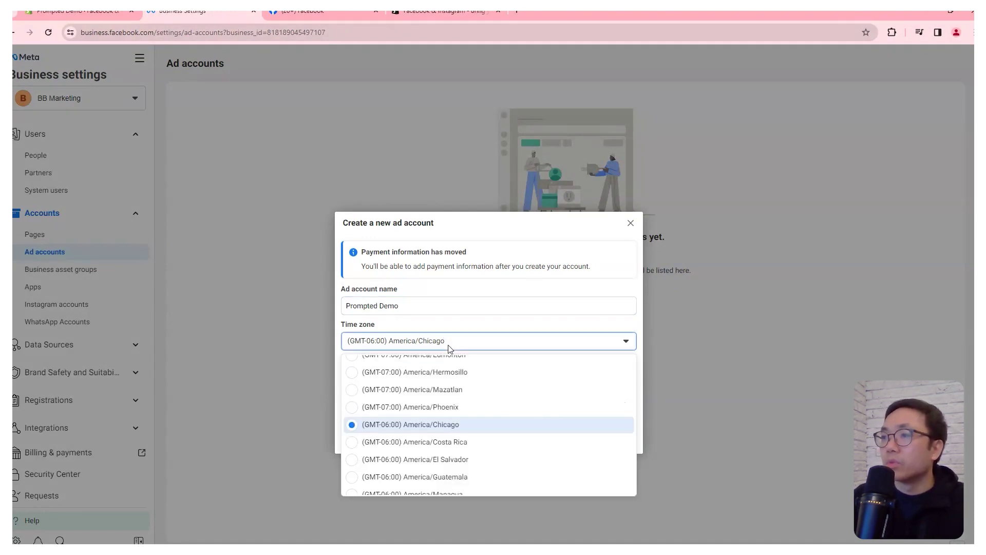
{"action": "scroll", "coordinate": [510, 378], "scroll_direction": "up", "scroll_amount": 2}
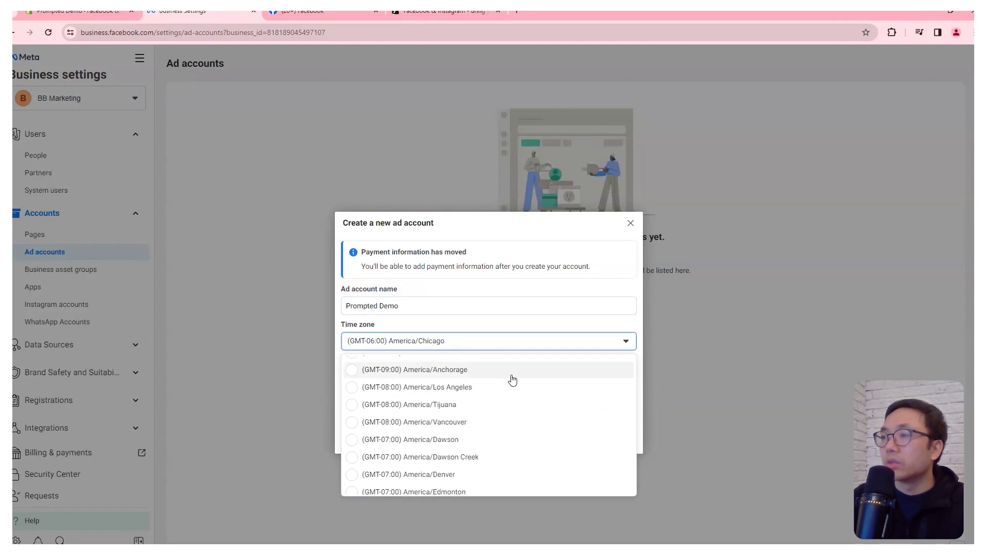
{"action": "scroll", "coordinate": [511, 379], "scroll_direction": "down", "scroll_amount": 3}
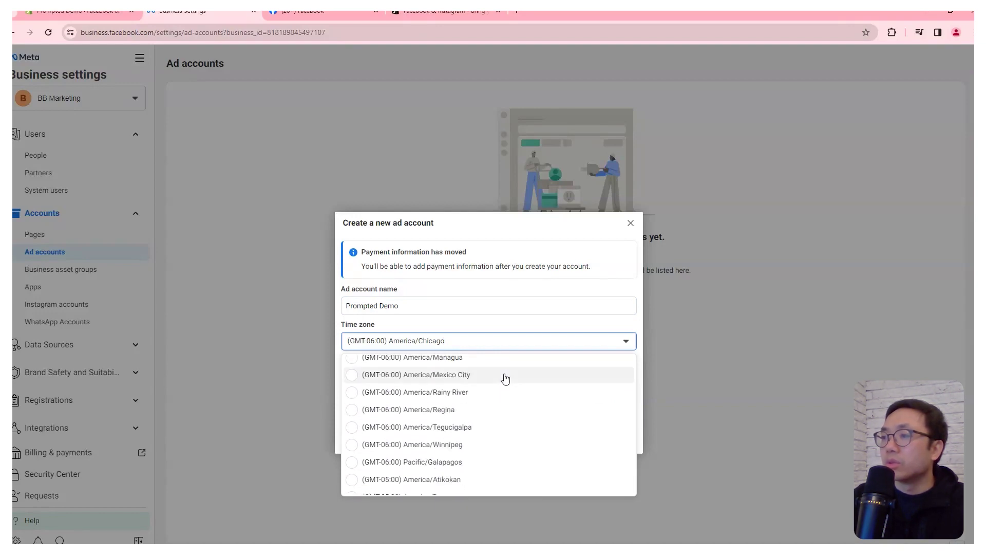
{"action": "scroll", "coordinate": [506, 379], "scroll_direction": "up", "scroll_amount": 4}
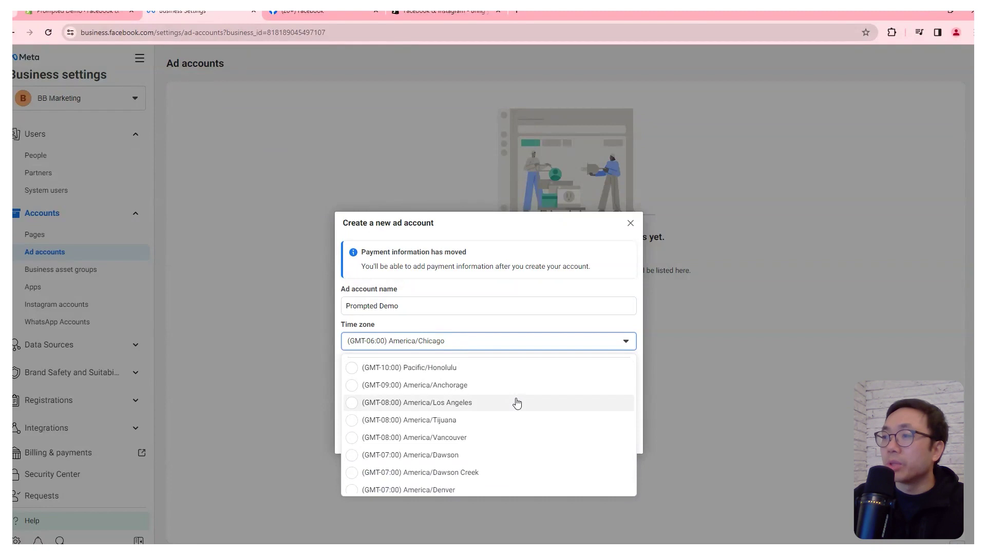
{"action": "scroll", "coordinate": [522, 403], "scroll_direction": "down", "scroll_amount": 4}
{"action": "left_click", "coordinate": [521, 399]}
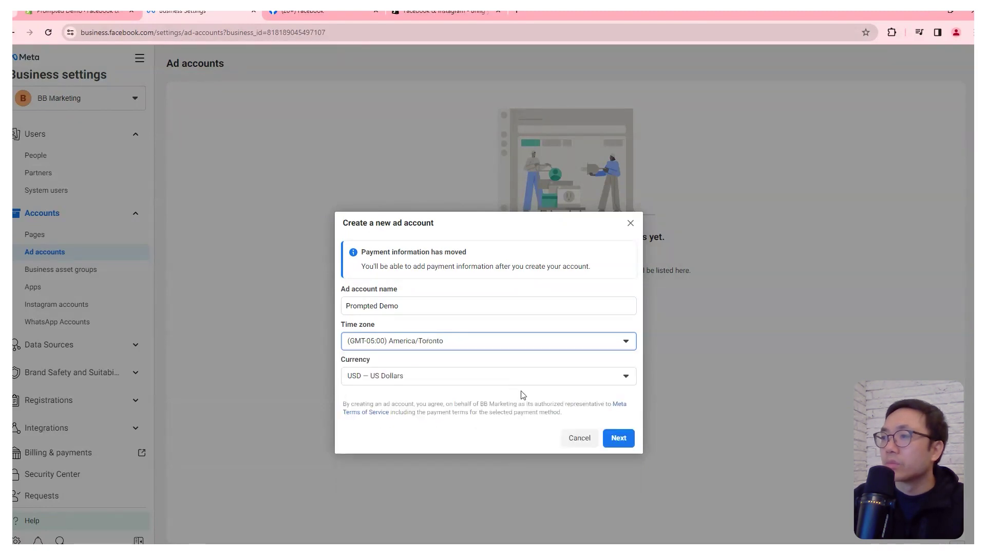
{"action": "left_click", "coordinate": [618, 437]}
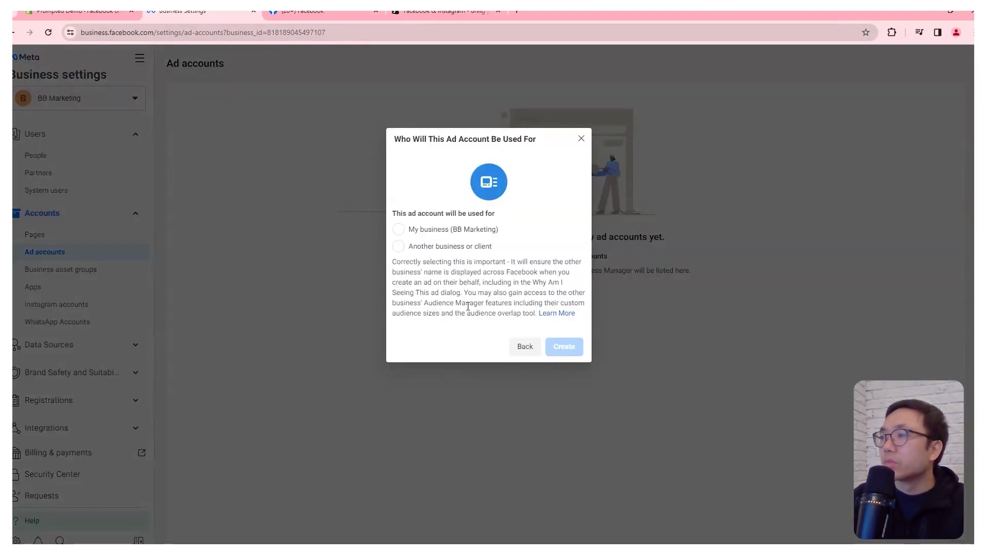
{"action": "left_click", "coordinate": [460, 229]}
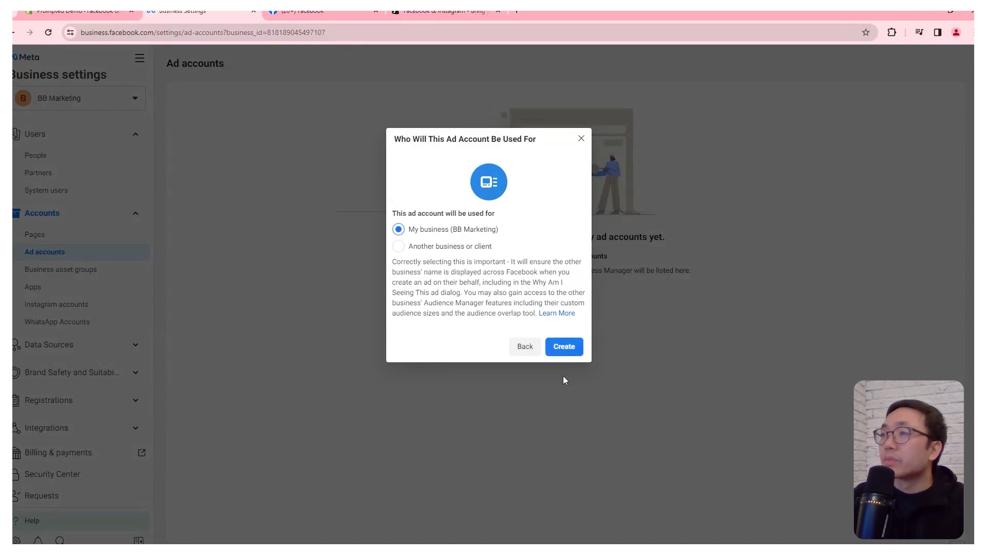
{"action": "left_click", "coordinate": [574, 349]}
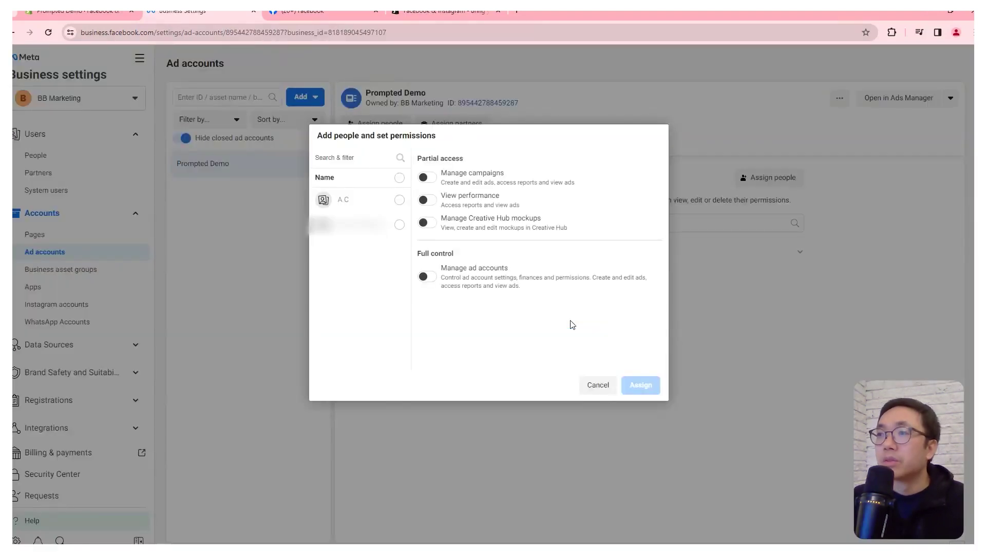
Assign the team member full control of the Prompted Demo ad account.
{"action": "left_click", "coordinate": [400, 199]}
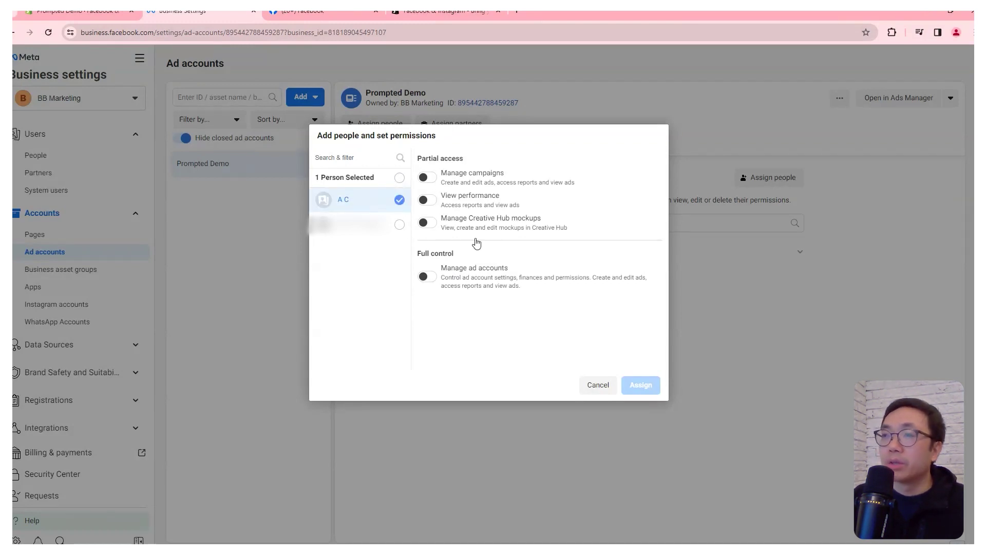
{"action": "left_click", "coordinate": [423, 278]}
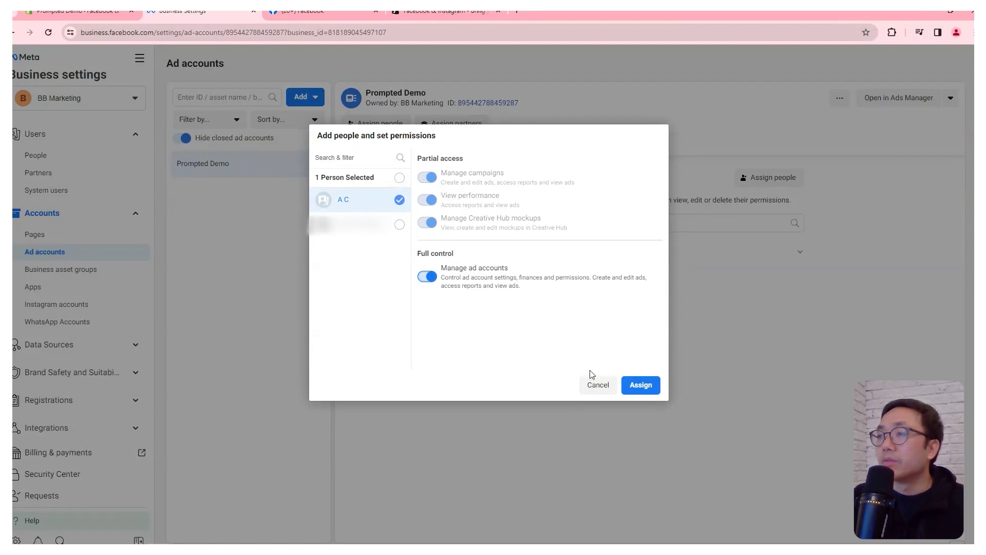
{"action": "left_click", "coordinate": [657, 385]}
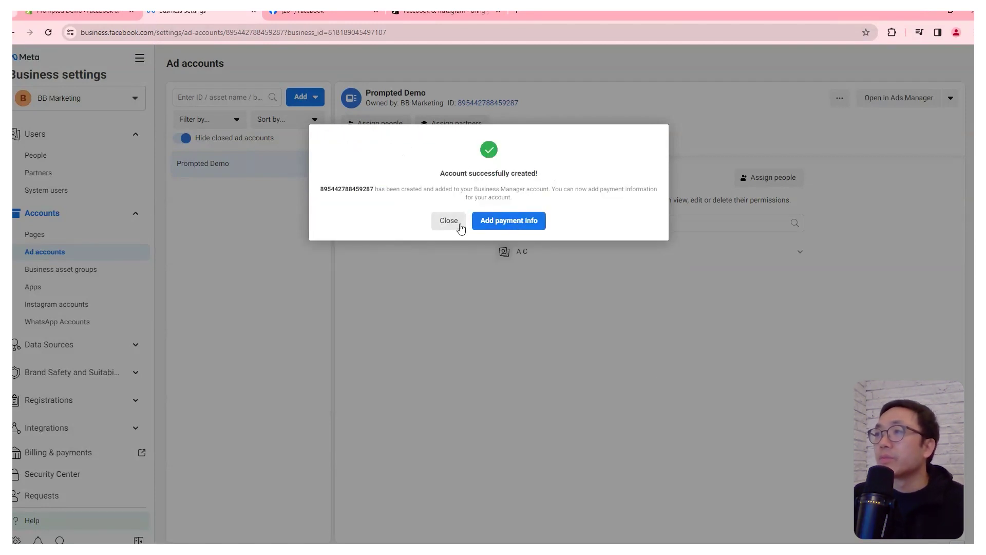
Begin payment setup, accept location and currency, then close without adding a payment method.
{"action": "left_click", "coordinate": [507, 226]}
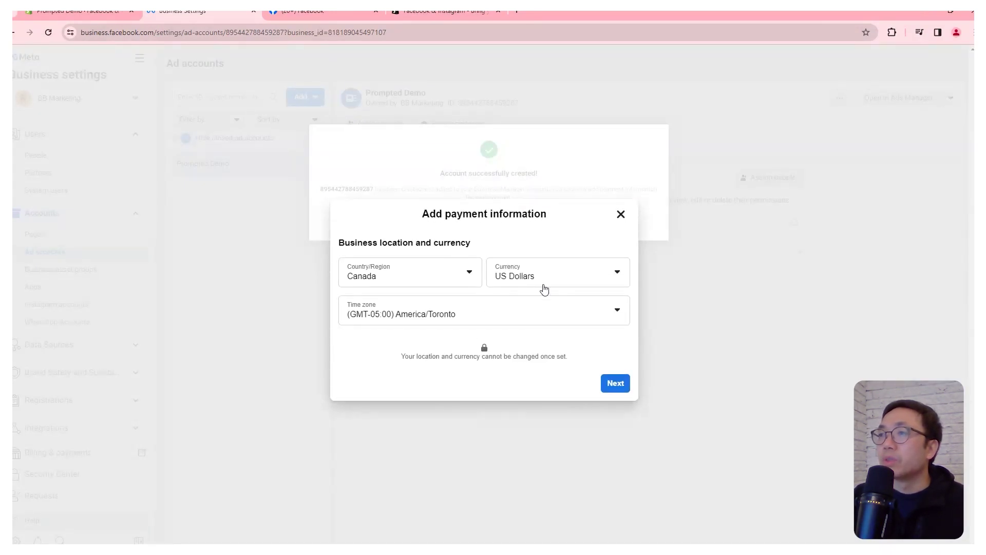
{"action": "left_click", "coordinate": [614, 383]}
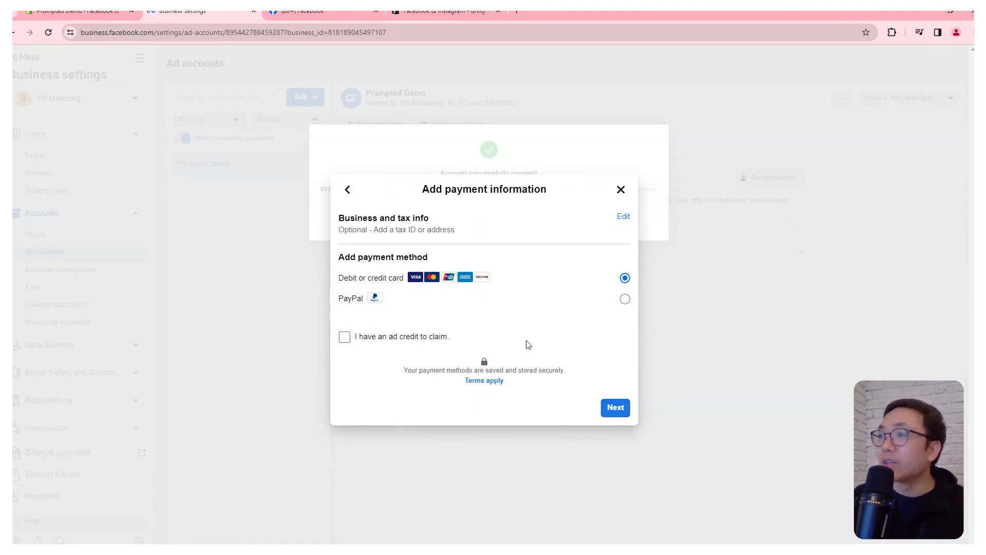
{"action": "left_click", "coordinate": [620, 189]}
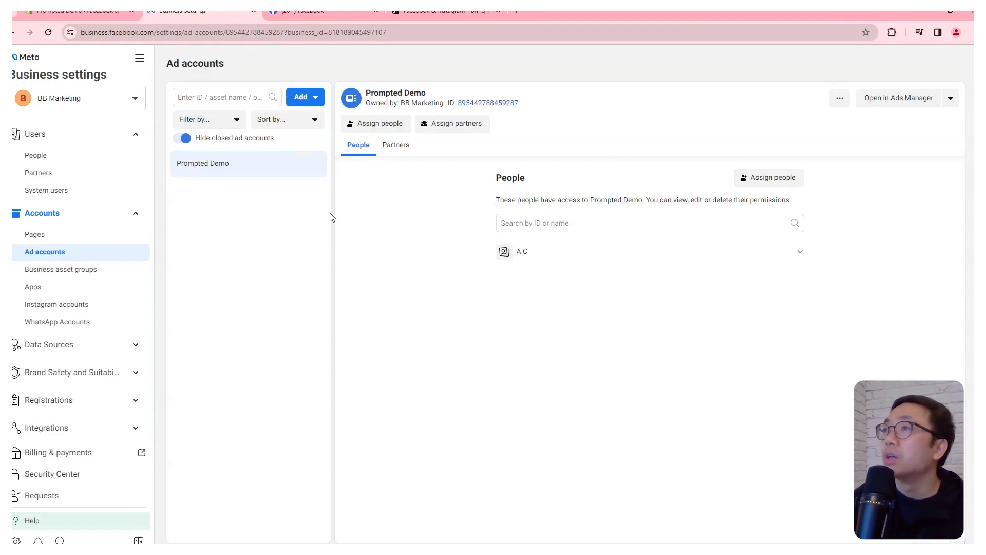
Open BB Marketing's pixel from Data Sources > Pixels in Events Manager and start renaming it.
{"action": "left_click", "coordinate": [102, 345]}
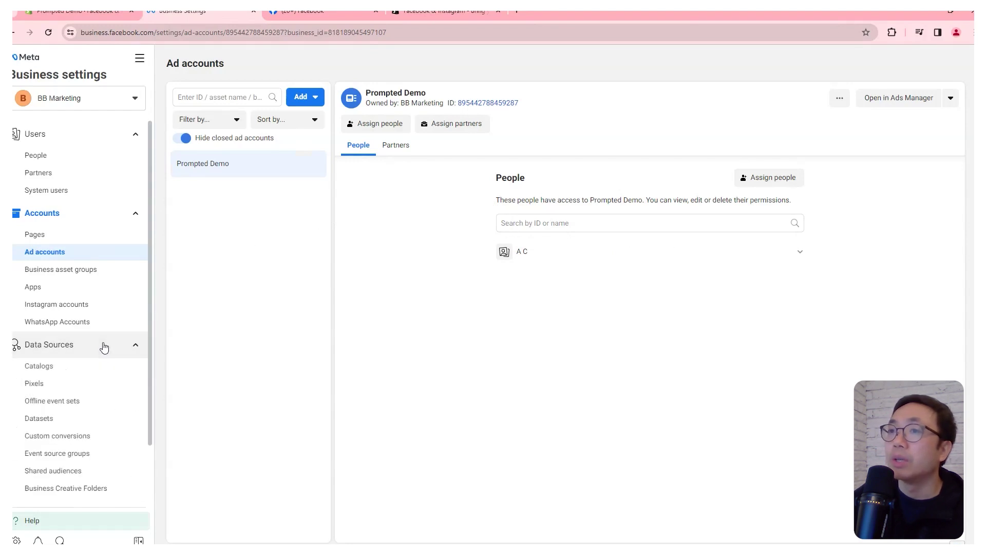
{"action": "left_click", "coordinate": [82, 386]}
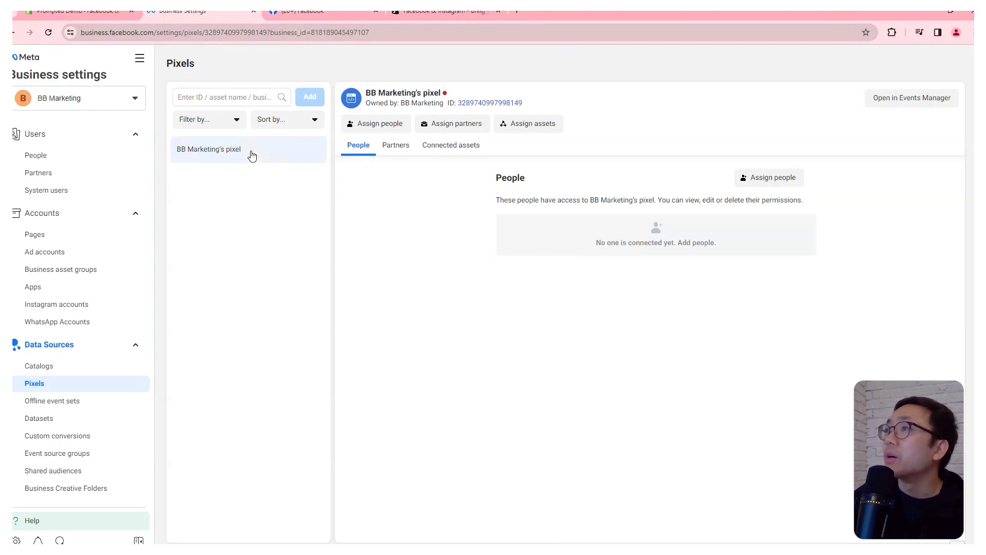
{"action": "left_click", "coordinate": [893, 98]}
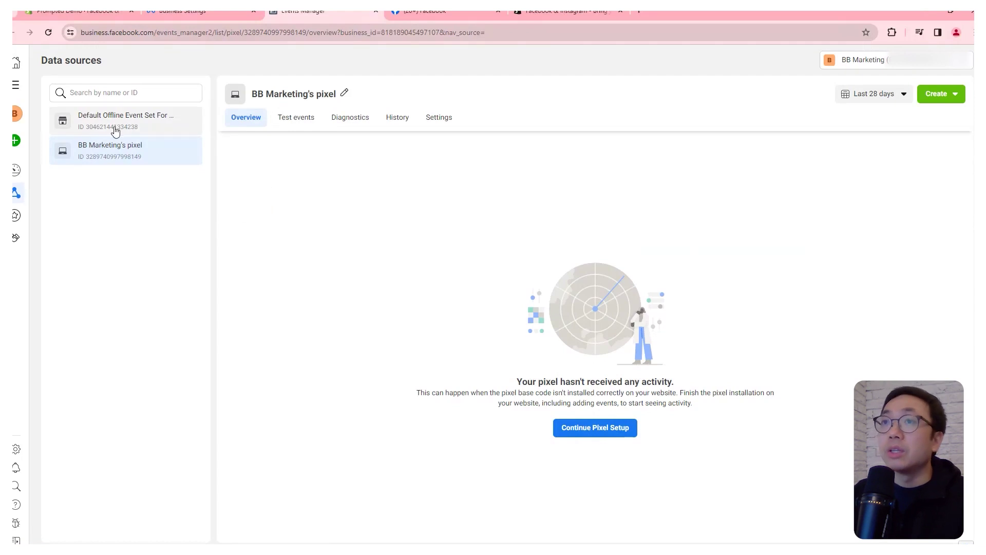
{"action": "left_click", "coordinate": [345, 94]}
Rename the pixel to 'Prompted Demo Pixel' and return to Business Settings.
{"action": "type", "text": "Promtp"}
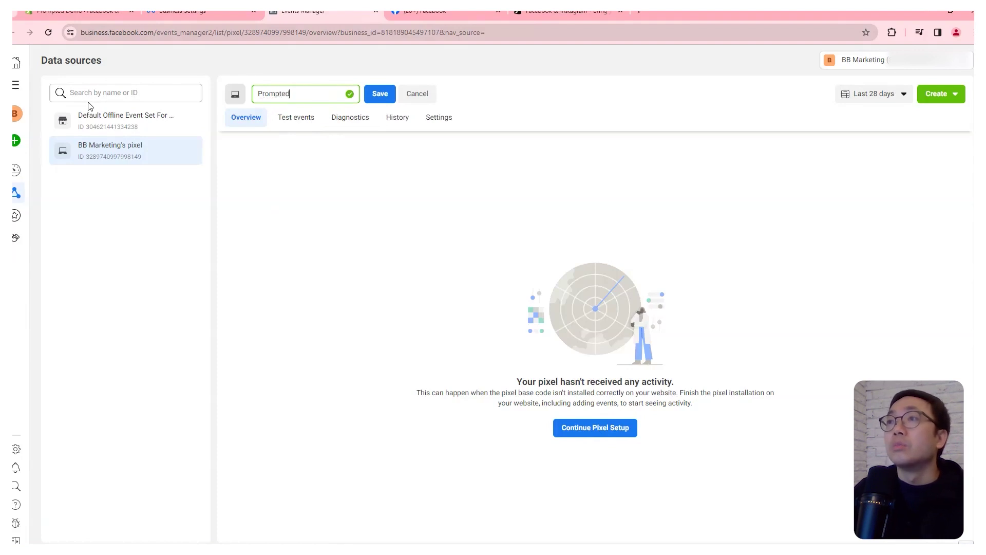
{"action": "type", "text": "ed Demo Pixel"}
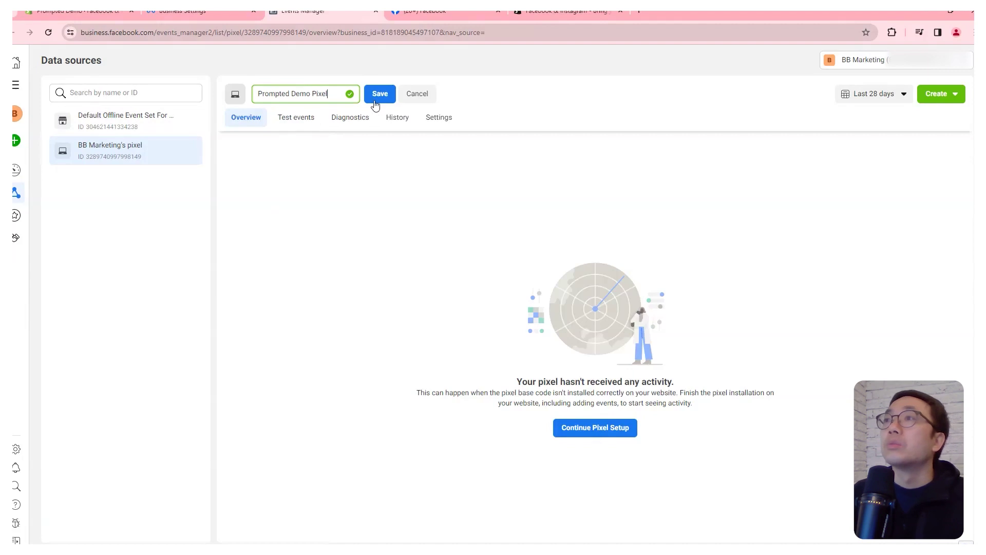
{"action": "left_click", "coordinate": [378, 98]}
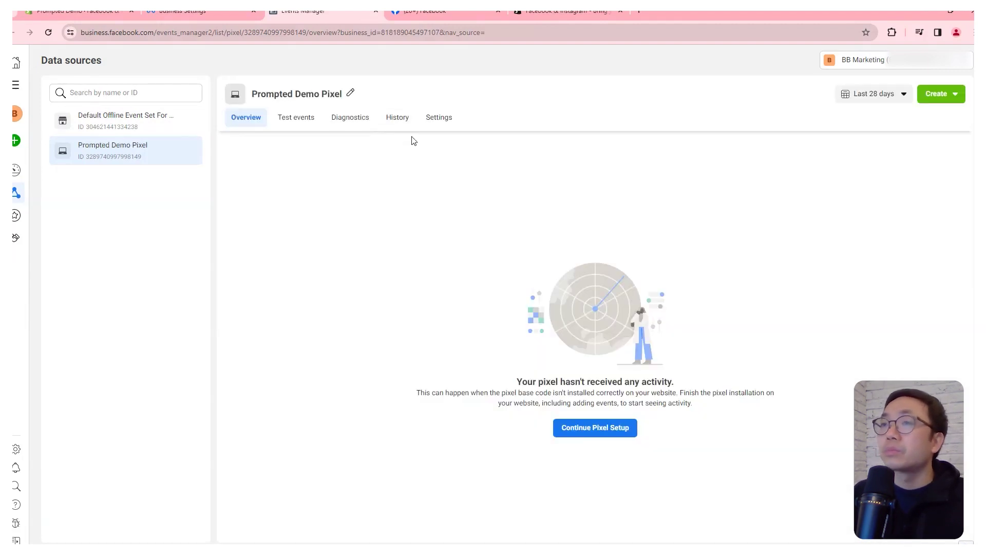
{"action": "left_click", "coordinate": [174, 12]}
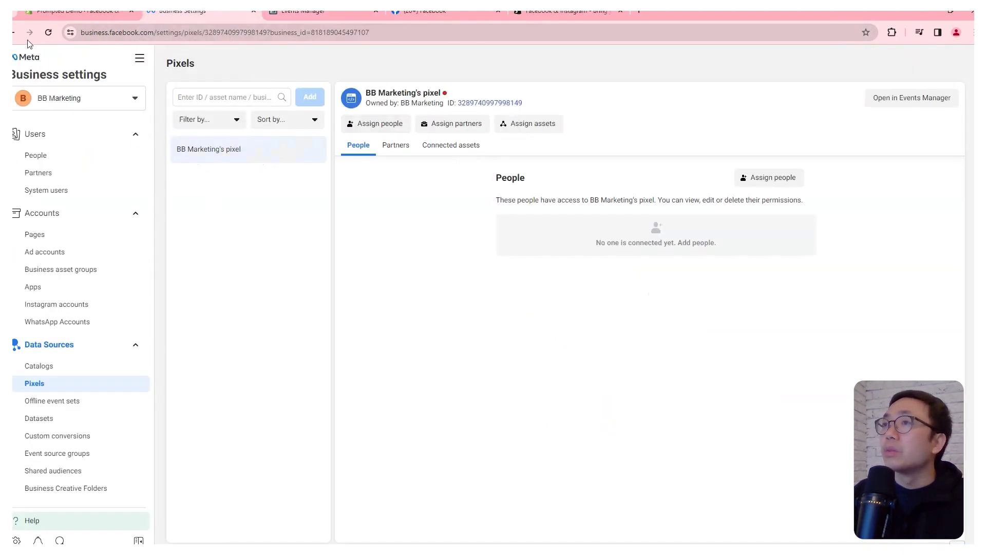
Reload the Pixels page and give the team member full control of Prompted Demo Pixel.
{"action": "left_click", "coordinate": [48, 32]}
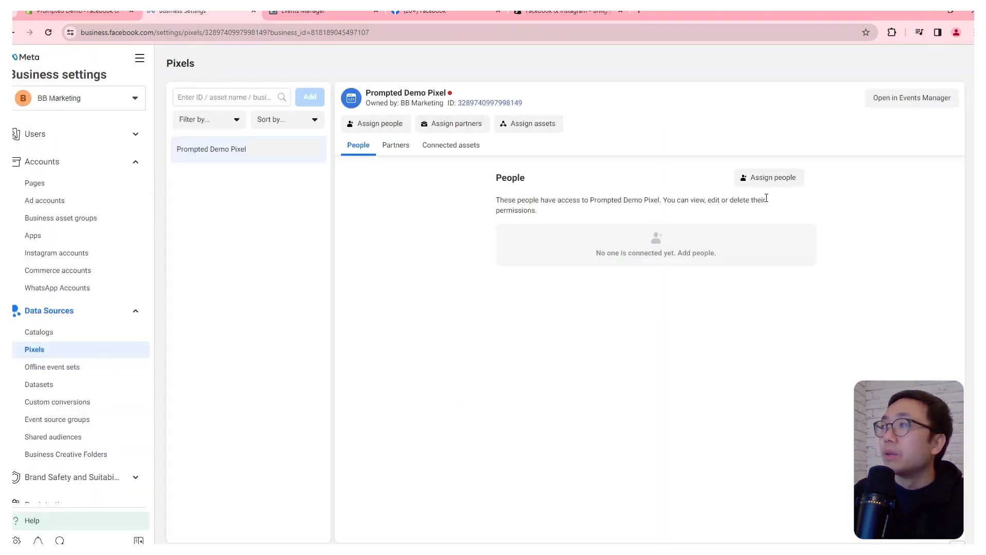
{"action": "left_click", "coordinate": [768, 177]}
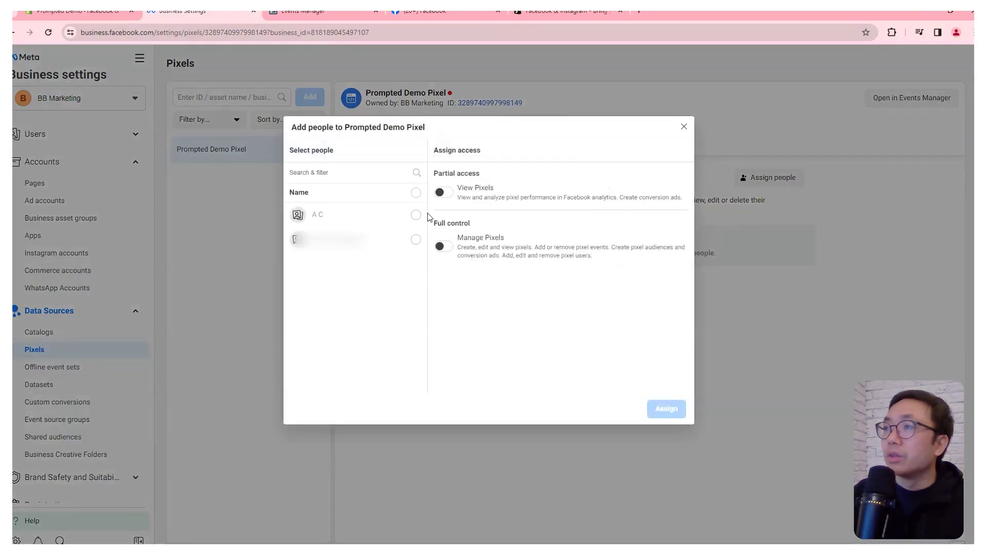
{"action": "left_click", "coordinate": [416, 214]}
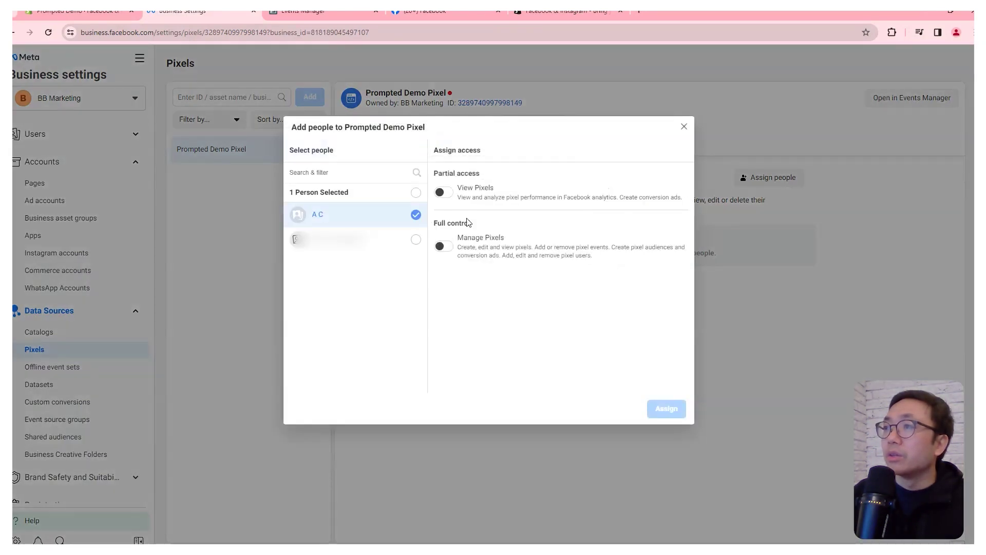
{"action": "left_click", "coordinate": [442, 246]}
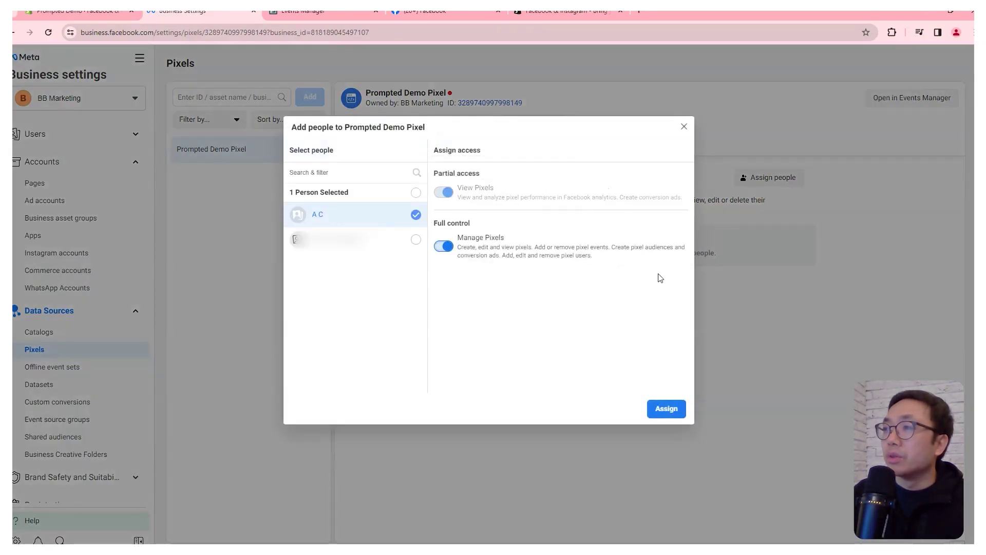
{"action": "left_click", "coordinate": [666, 408]}
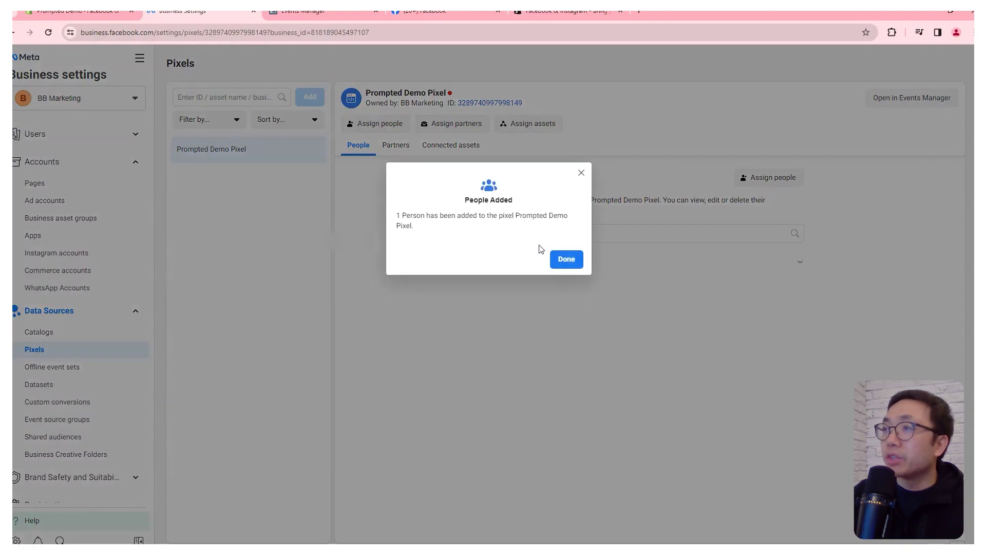
{"action": "left_click", "coordinate": [567, 259]}
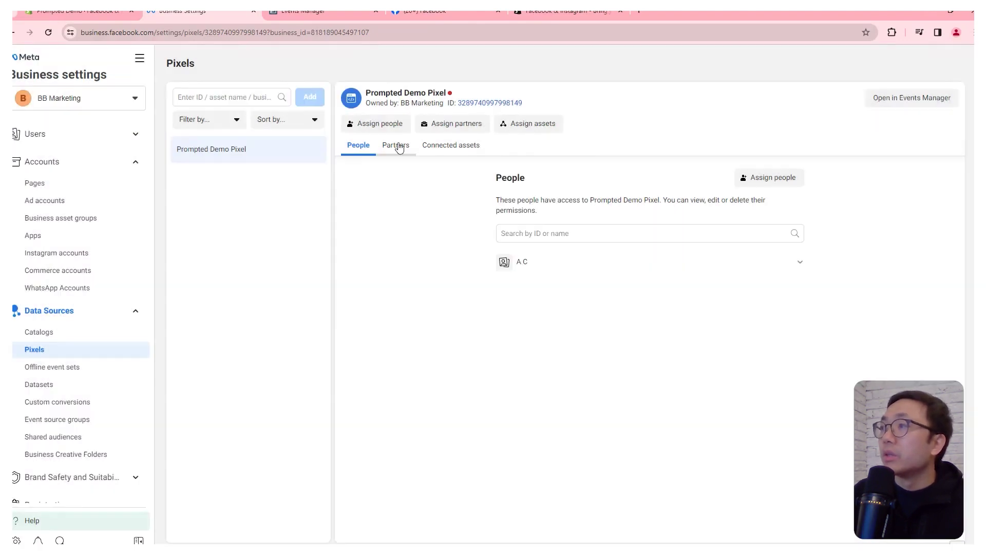
Connect the Prompted Demo ad account to the pixel as an asset.
{"action": "left_click", "coordinate": [443, 146]}
{"action": "left_click", "coordinate": [771, 181]}
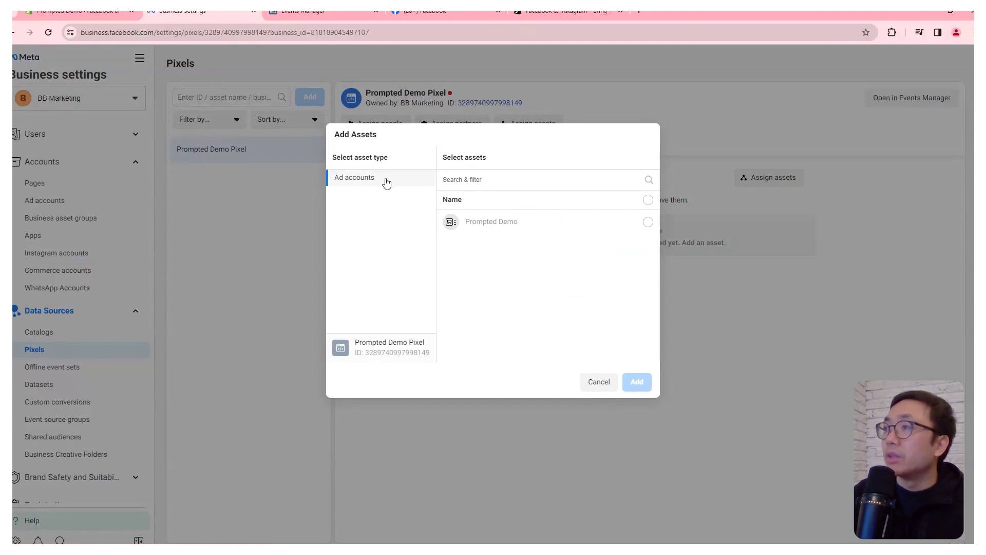
{"action": "left_click", "coordinate": [646, 223]}
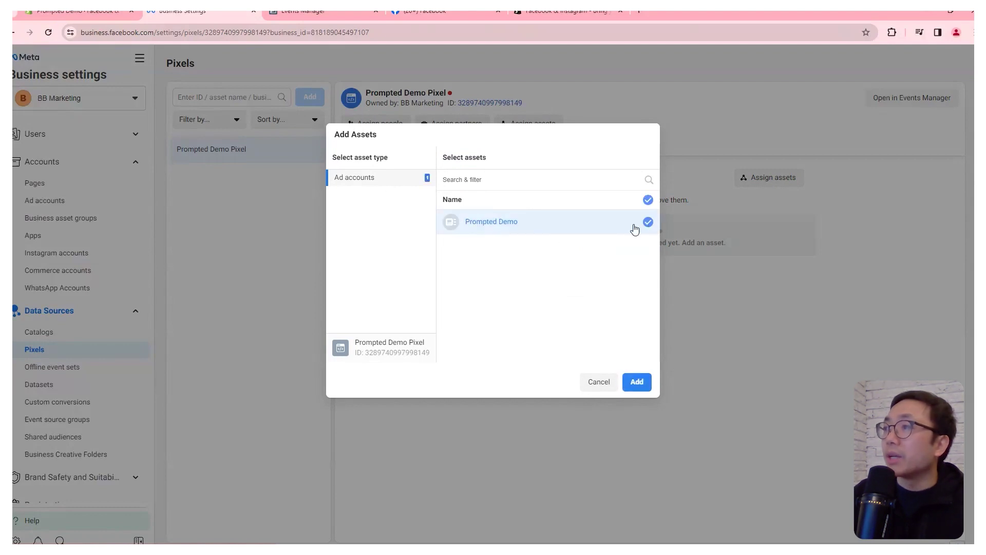
{"action": "left_click", "coordinate": [636, 382]}
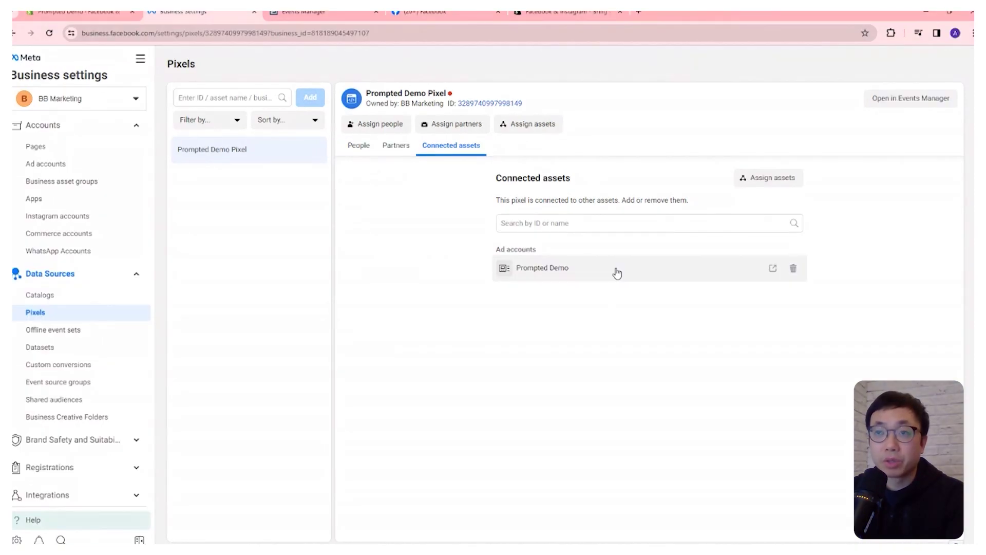
View the Shopify Product Catalog's ID under Catalogs, then return to Shopify's Facebook & Instagram page.
{"action": "left_click", "coordinate": [60, 296]}
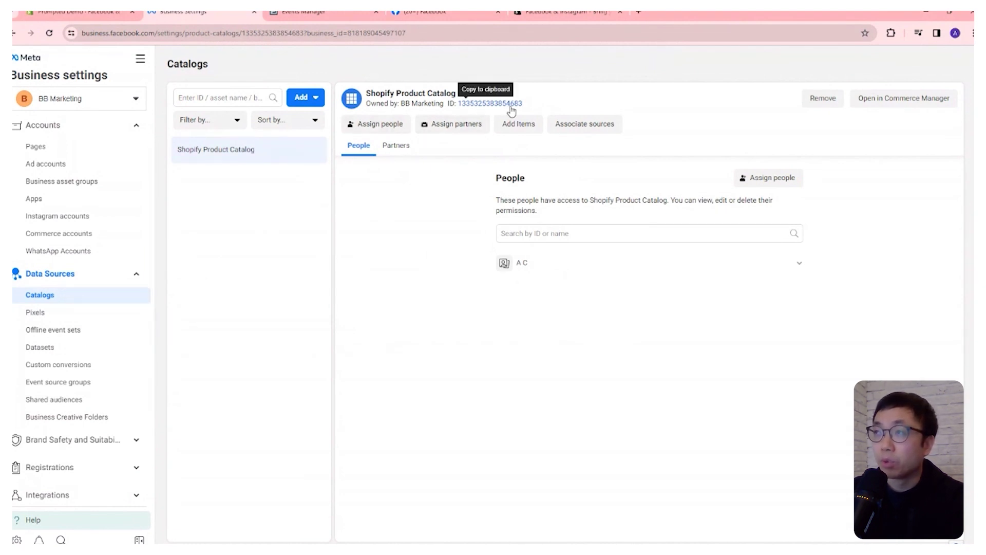
{"action": "left_click", "coordinate": [99, 14]}
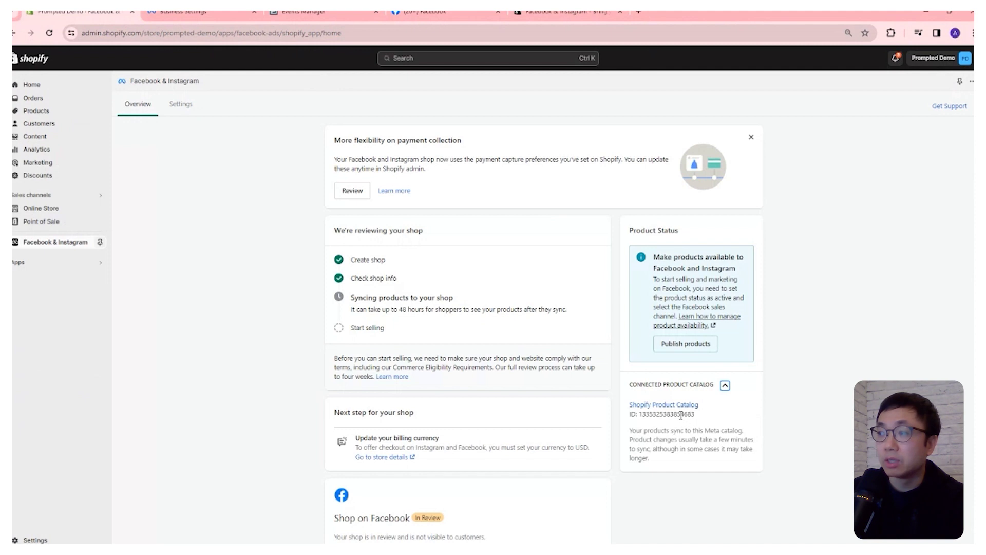
Compare the last digits of the connected catalog ID, then open the Shopify Product Catalog link.
{"action": "left_click_drag", "start_coordinate": [679, 414], "coordinate": [689, 415]}
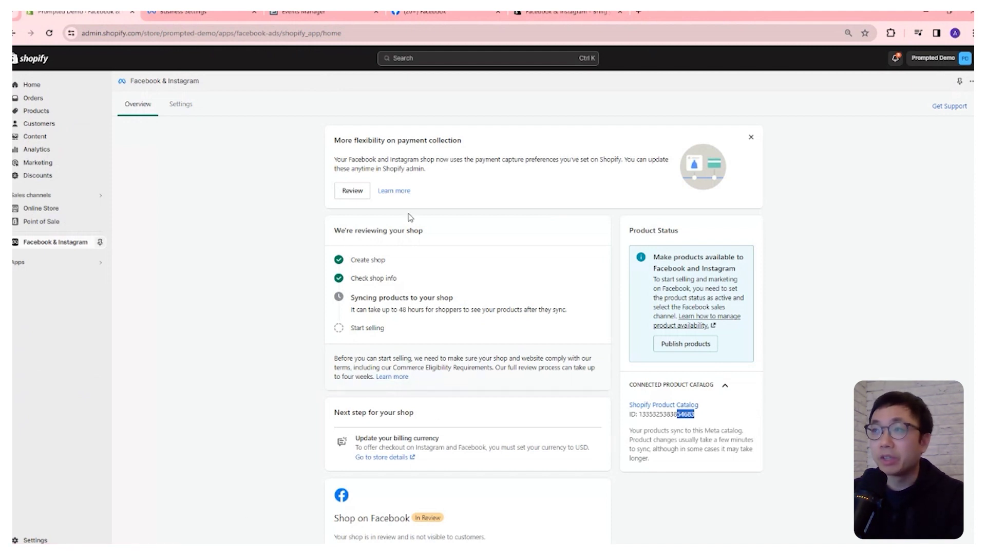
{"action": "left_click", "coordinate": [691, 406]}
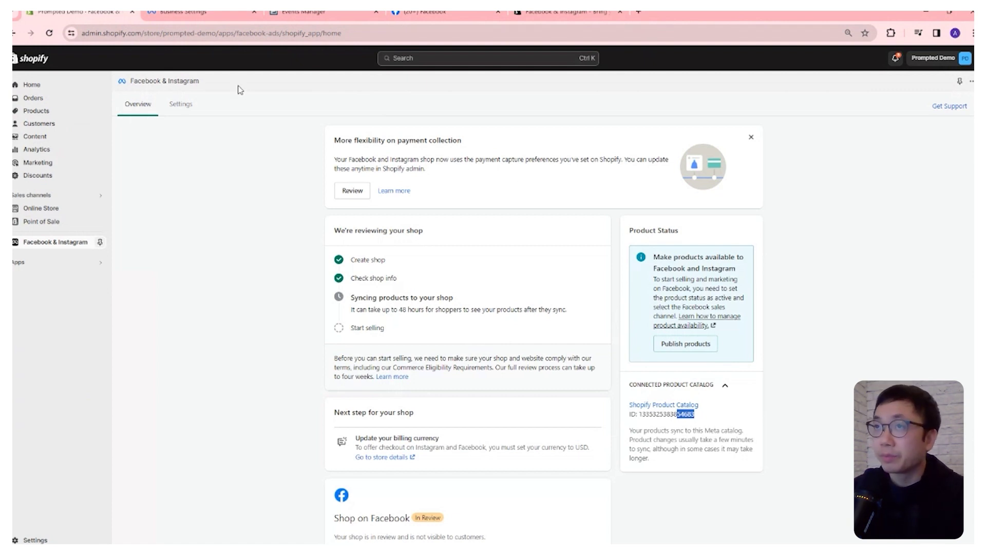
Expand Brand Safety and Suitability and open Domains, where BB Marketing has no domains yet.
{"action": "left_click", "coordinate": [229, 14]}
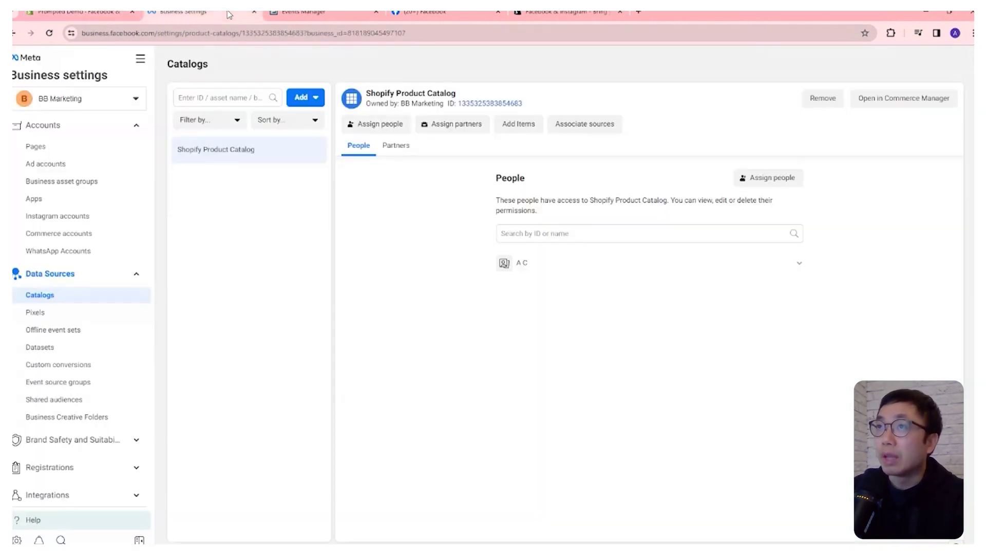
{"action": "scroll", "coordinate": [75, 355], "scroll_direction": "down", "scroll_amount": 3}
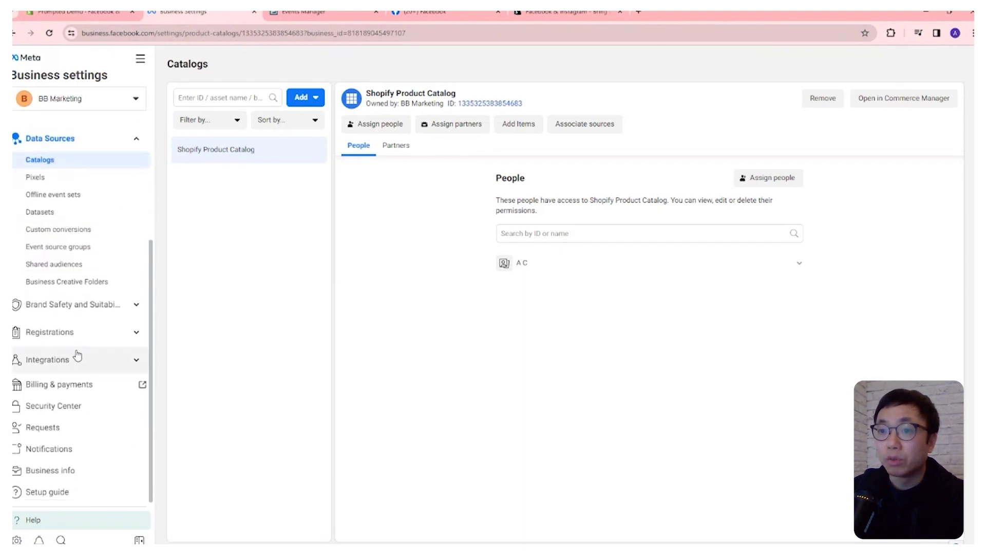
{"action": "left_click", "coordinate": [83, 304]}
{"action": "left_click", "coordinate": [69, 332]}
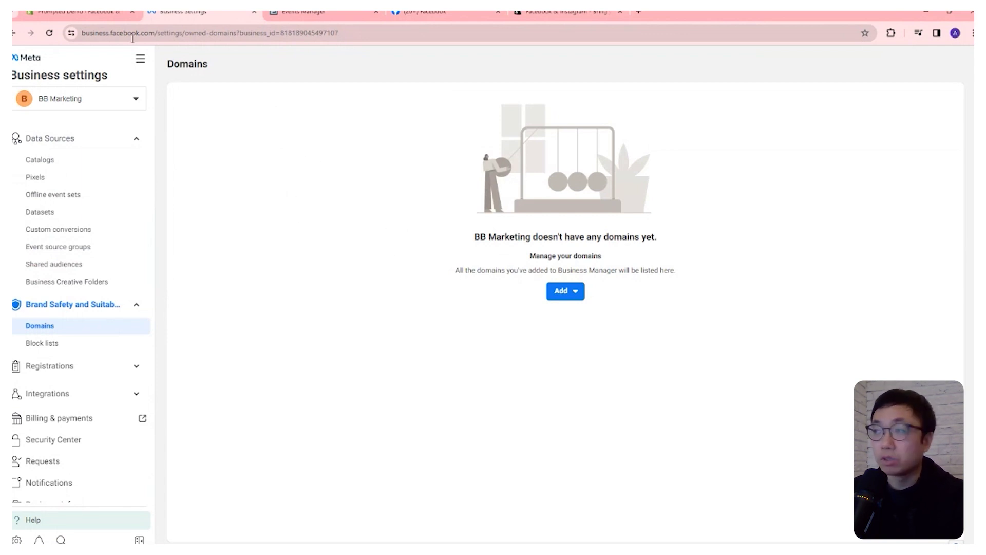
Open Shopify Settings > Domains, listing theprompted.store as primary and flagged Needs attention.
{"action": "key", "text": "ctrl+shift+Tab"}
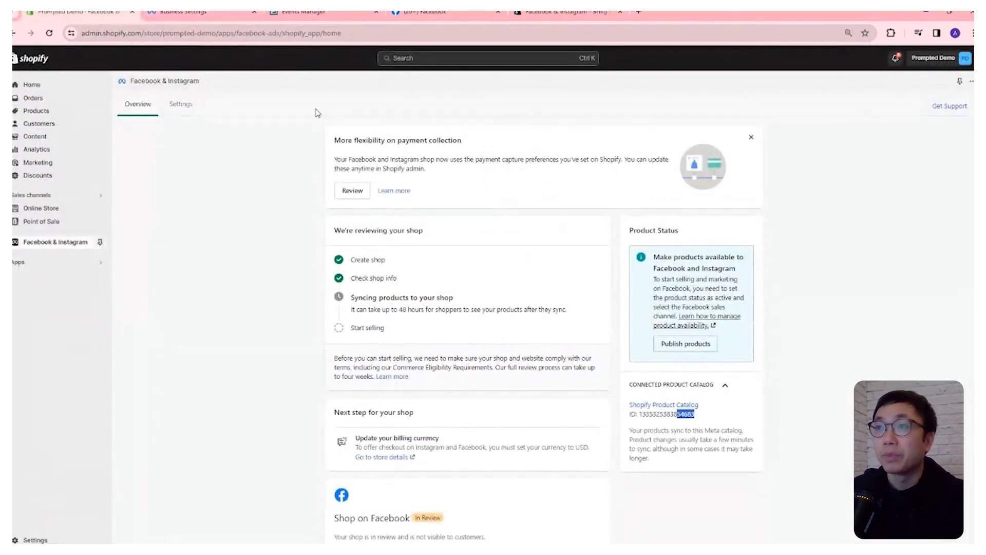
{"action": "left_click", "coordinate": [37, 539]}
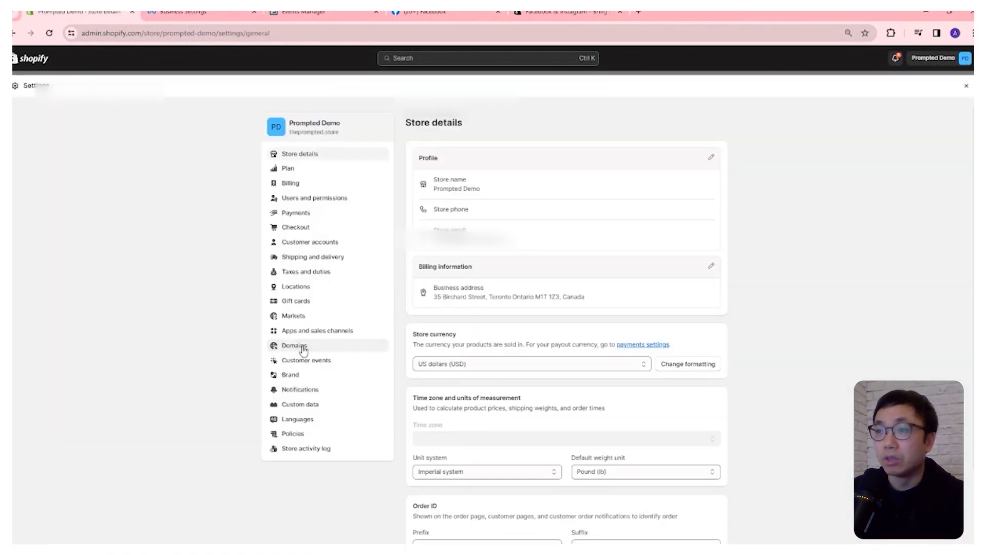
{"action": "left_click", "coordinate": [304, 350]}
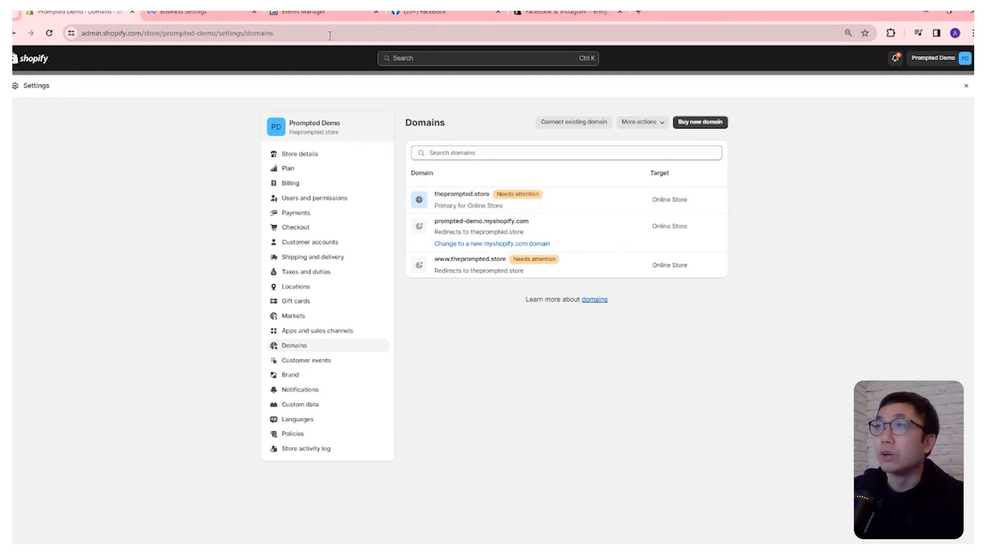
Create a new business domain named theprompted.store in Meta Business Settings.
{"action": "left_click", "coordinate": [198, 14]}
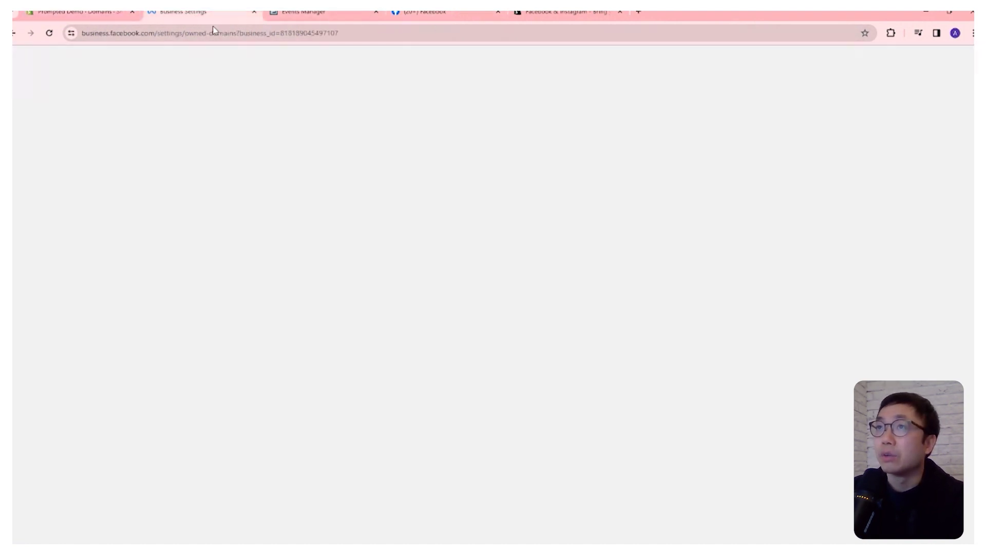
{"action": "left_click", "coordinate": [570, 292]}
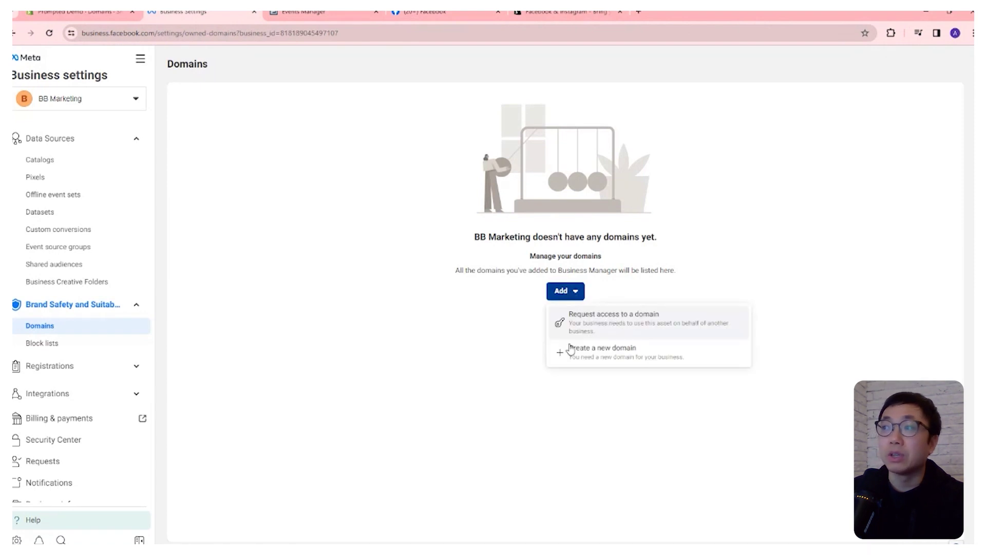
{"action": "left_click", "coordinate": [584, 356]}
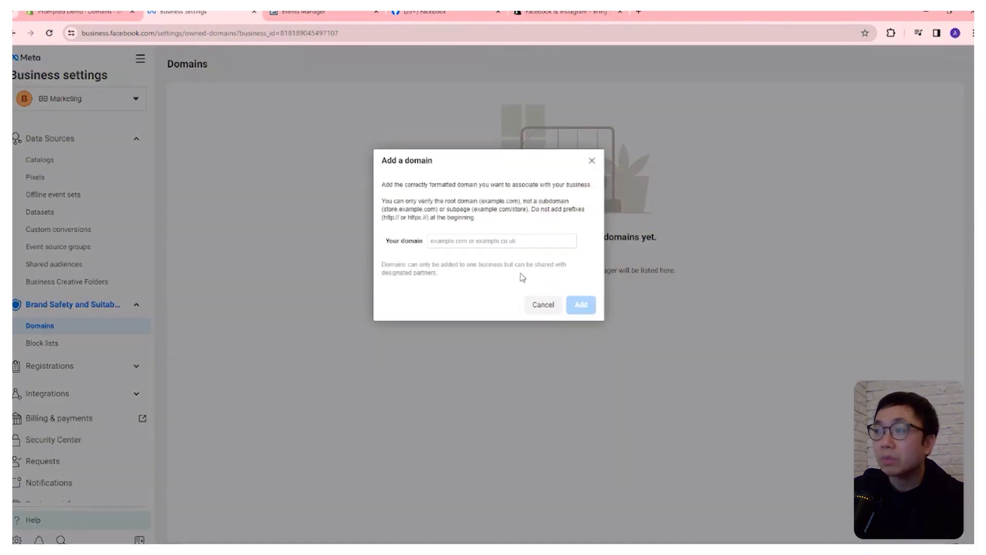
{"action": "type", "text": "theprompted.store"}
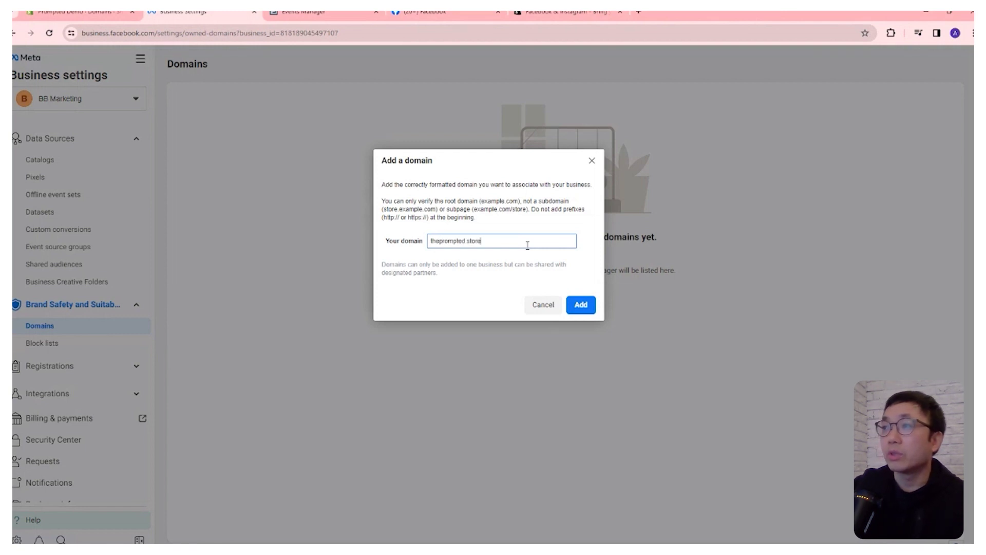
{"action": "left_click", "coordinate": [580, 304]}
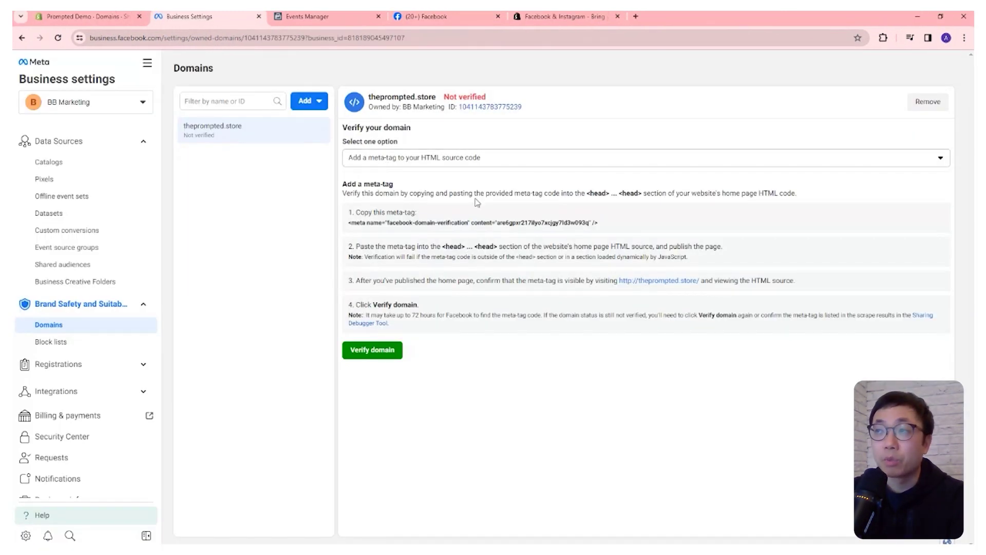
Choose 'Update the DNS TXT record' verification and copy the TXT verification record.
{"action": "left_click", "coordinate": [434, 158]}
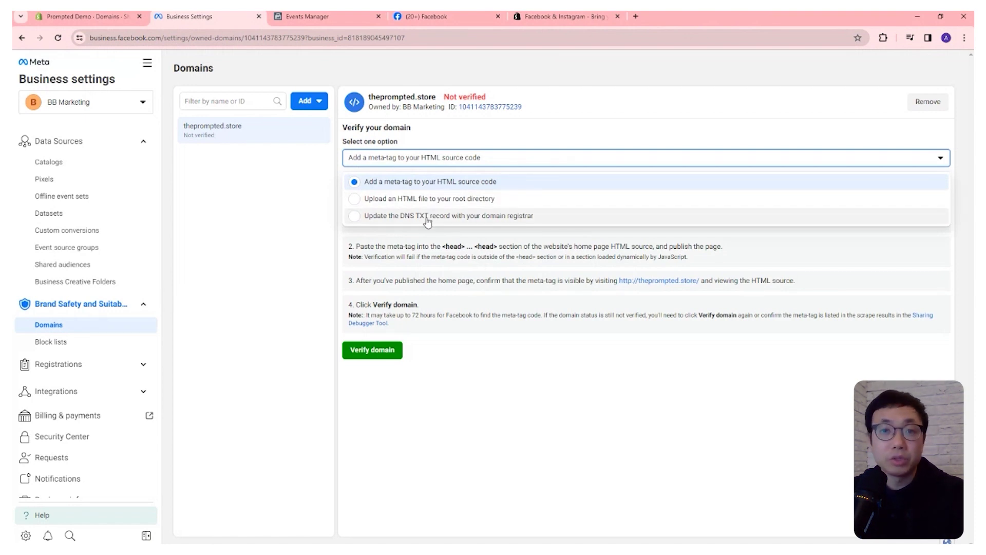
{"action": "left_click", "coordinate": [427, 219]}
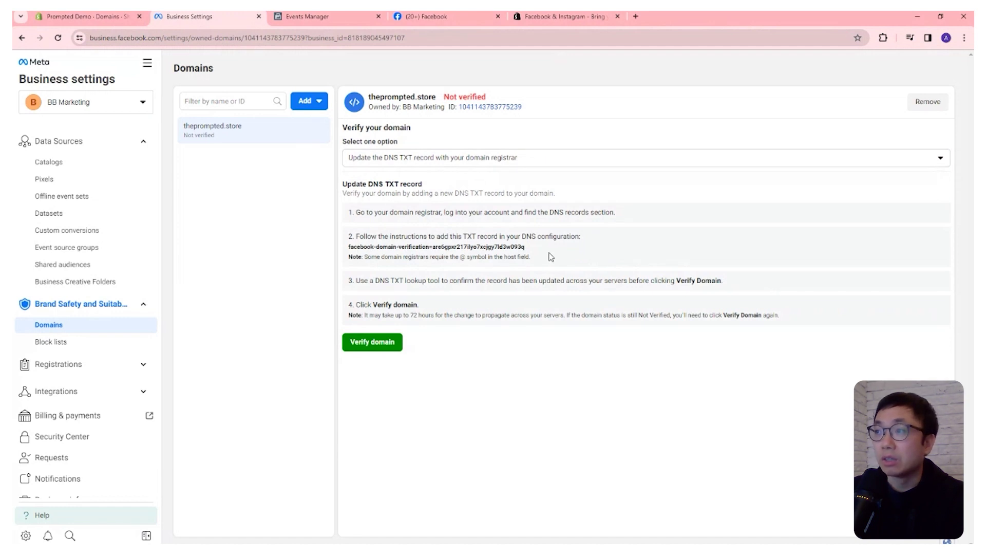
{"action": "left_click", "coordinate": [365, 254]}
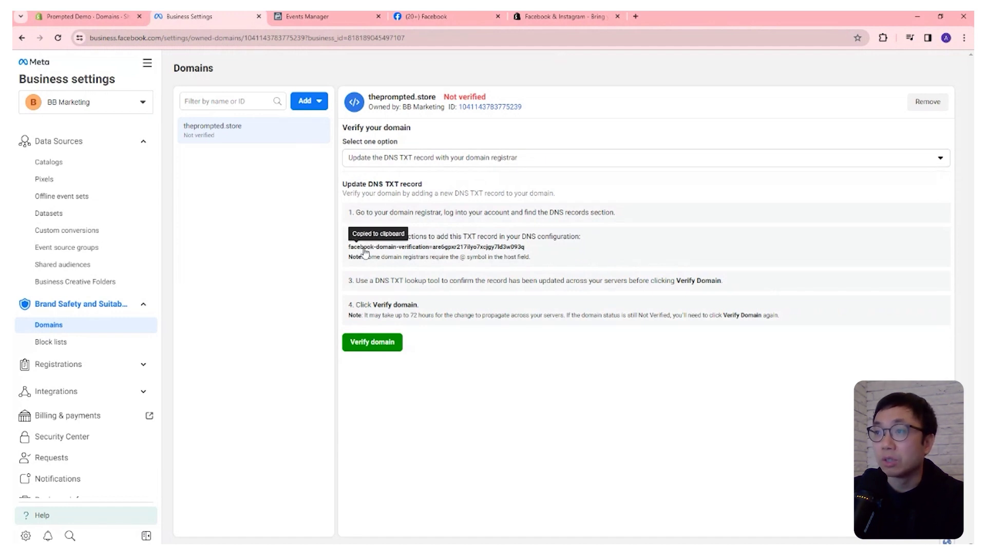
{"action": "left_click", "coordinate": [87, 17]}
Open theprompted.store's details and review its DNS errors and 48-hour propagation note.
{"action": "left_click", "coordinate": [563, 201]}
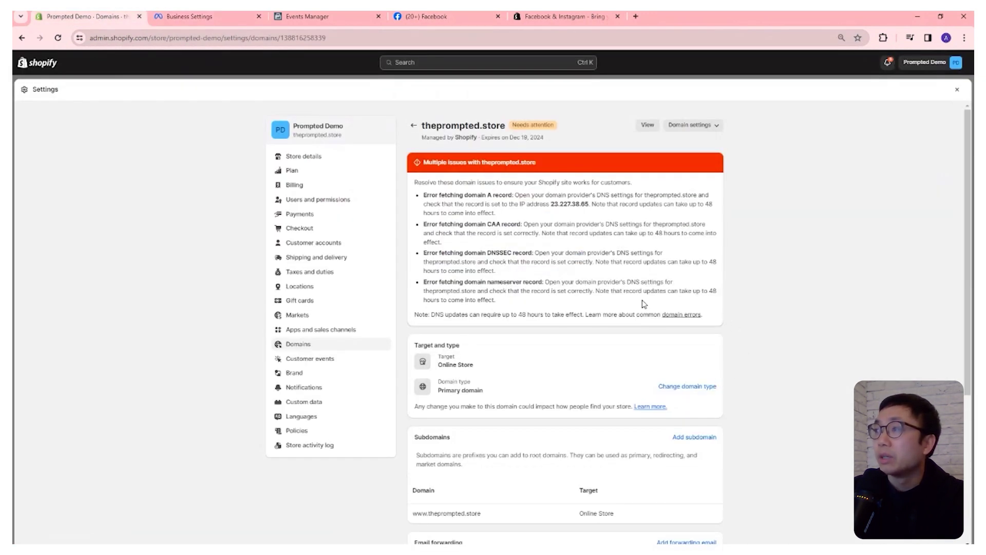
{"action": "left_click_drag", "start_coordinate": [425, 165], "coordinate": [755, 319]}
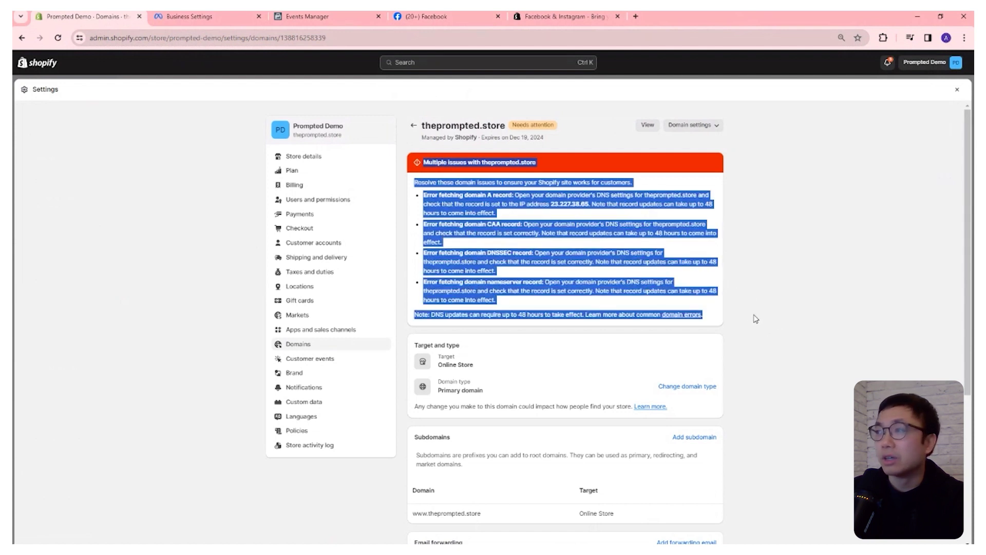
{"action": "left_click", "coordinate": [710, 294]}
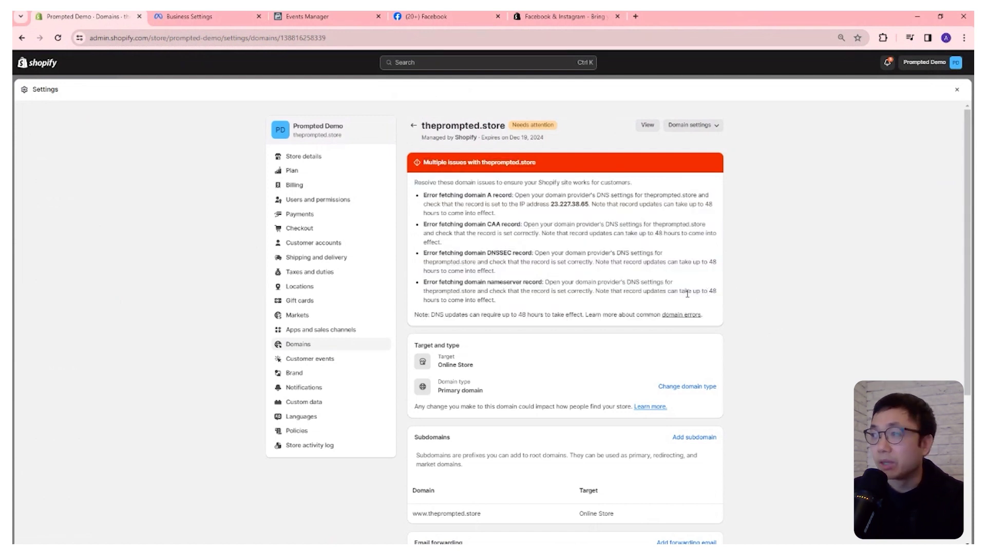
{"action": "left_click_drag", "start_coordinate": [701, 290], "coordinate": [440, 301]}
{"action": "left_click", "coordinate": [768, 241]}
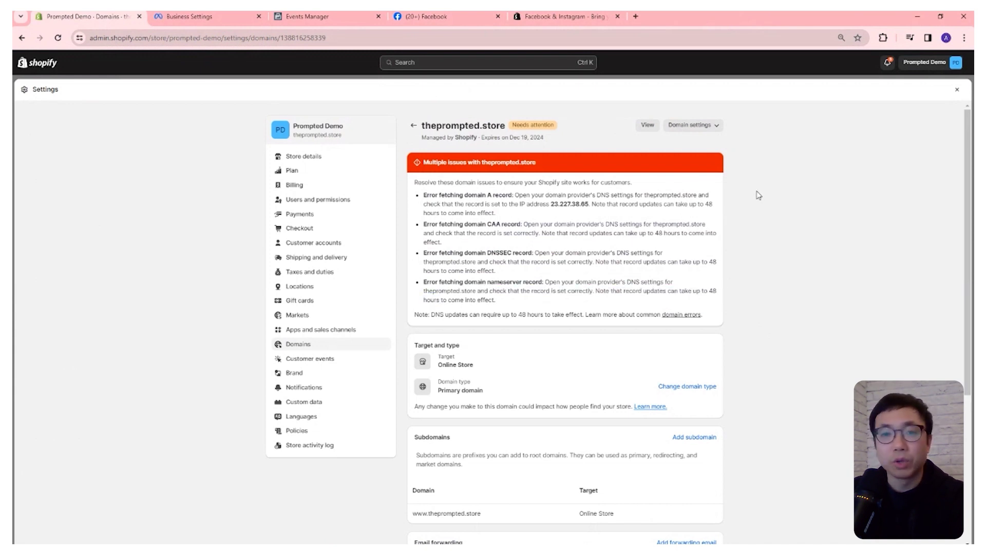
Start a custom TXT record in DNS settings and paste Meta's verification value.
{"action": "left_click", "coordinate": [715, 125]}
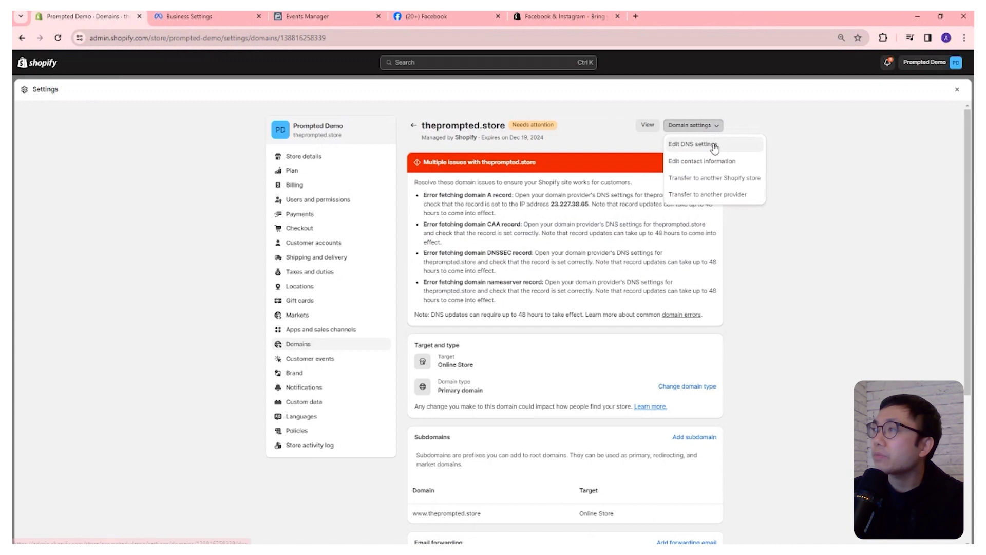
{"action": "left_click", "coordinate": [711, 144]}
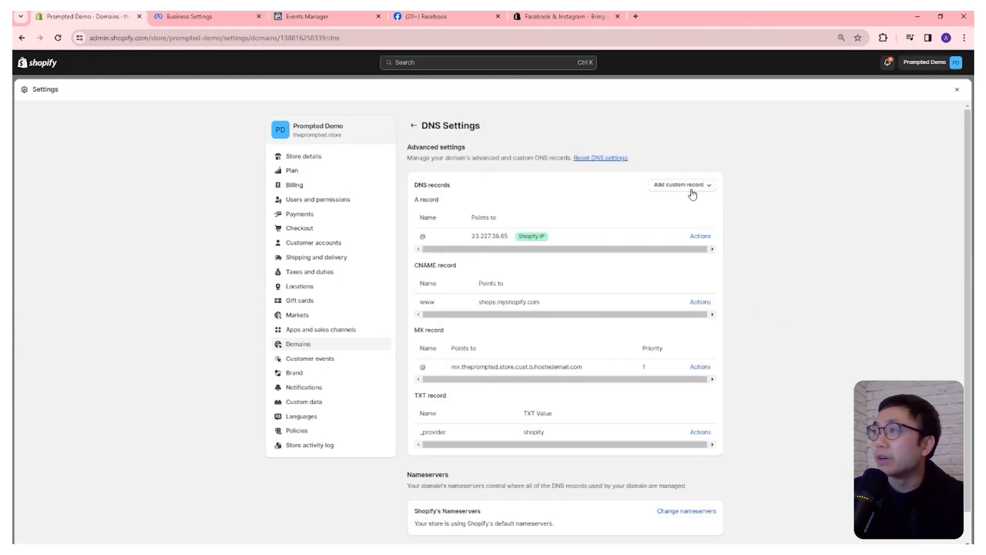
{"action": "left_click", "coordinate": [708, 189]}
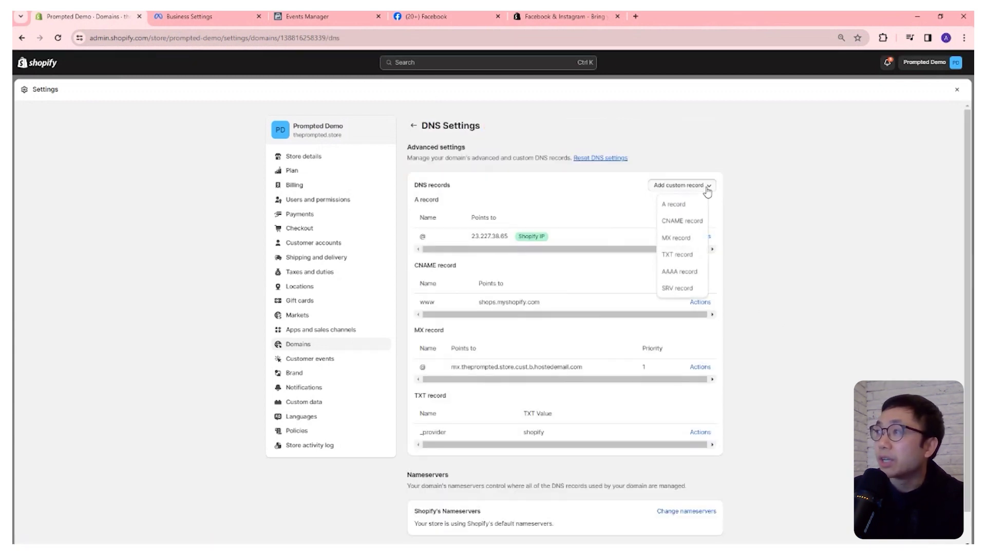
{"action": "left_click", "coordinate": [677, 255]}
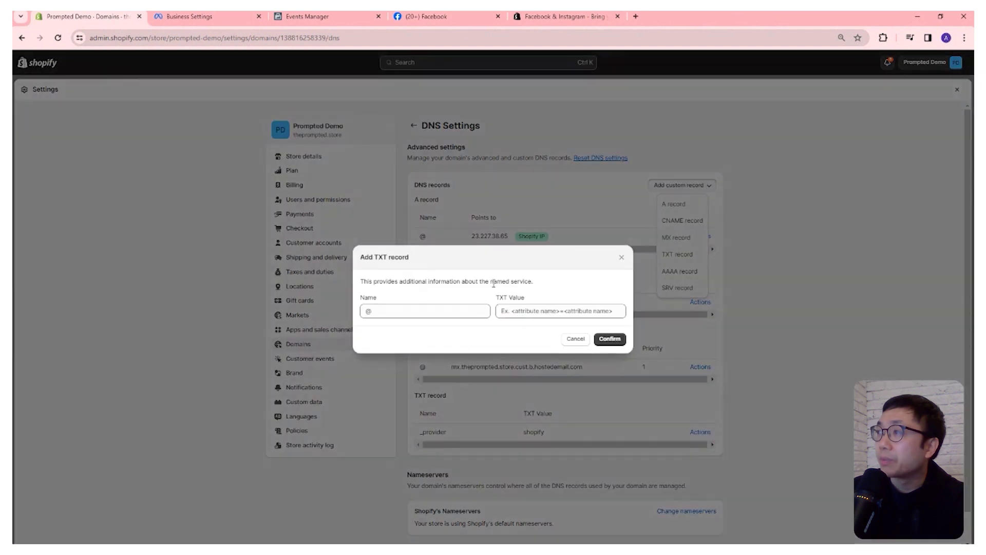
{"action": "left_click", "coordinate": [537, 323]}
{"action": "key", "text": "ctrl+v"}
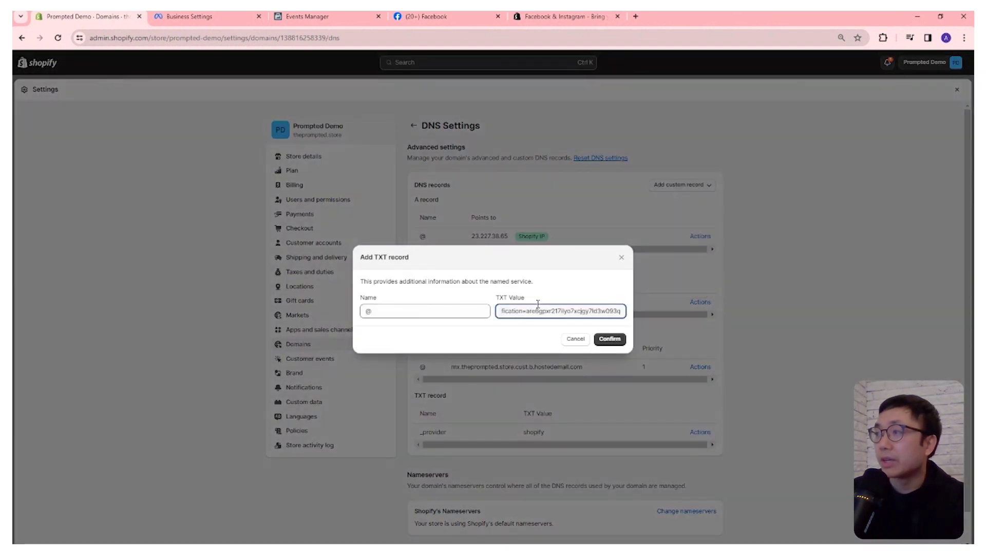
Check the value against Meta's instructions, set the record name to @, and confirm it.
{"action": "left_click_drag", "start_coordinate": [610, 314], "coordinate": [451, 312]}
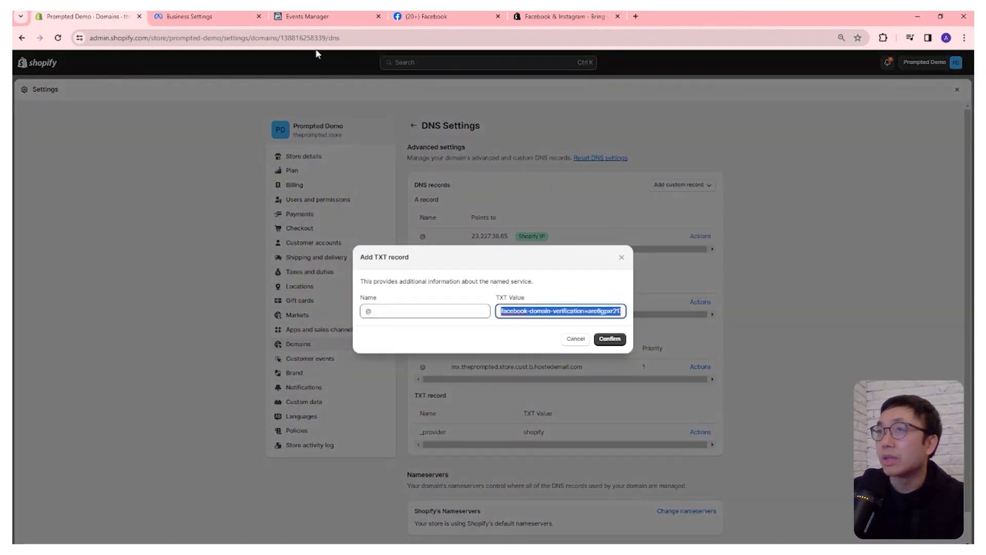
{"action": "left_click", "coordinate": [222, 17]}
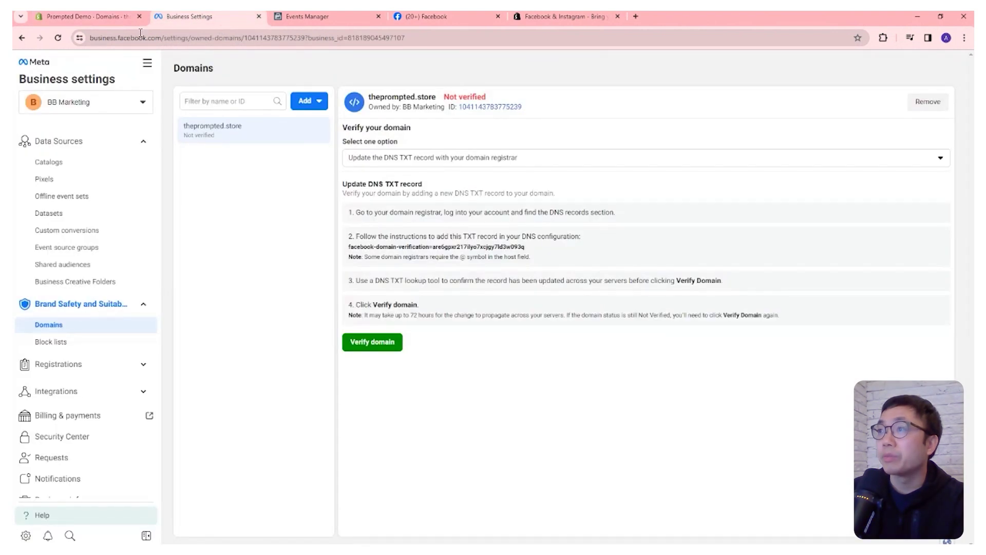
{"action": "left_click", "coordinate": [92, 17]}
{"action": "left_click", "coordinate": [396, 314]}
{"action": "type", "text": "@"}
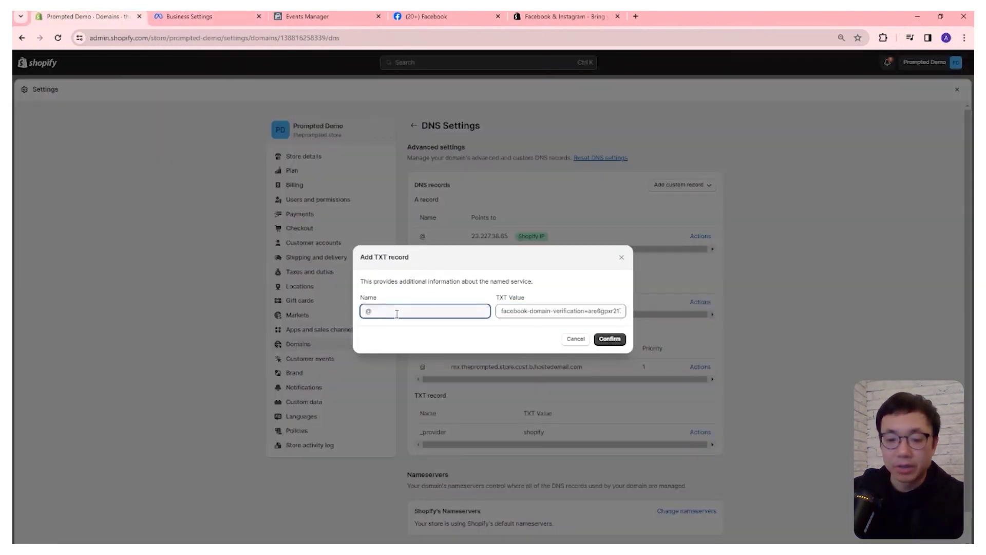
{"action": "left_click", "coordinate": [619, 339]}
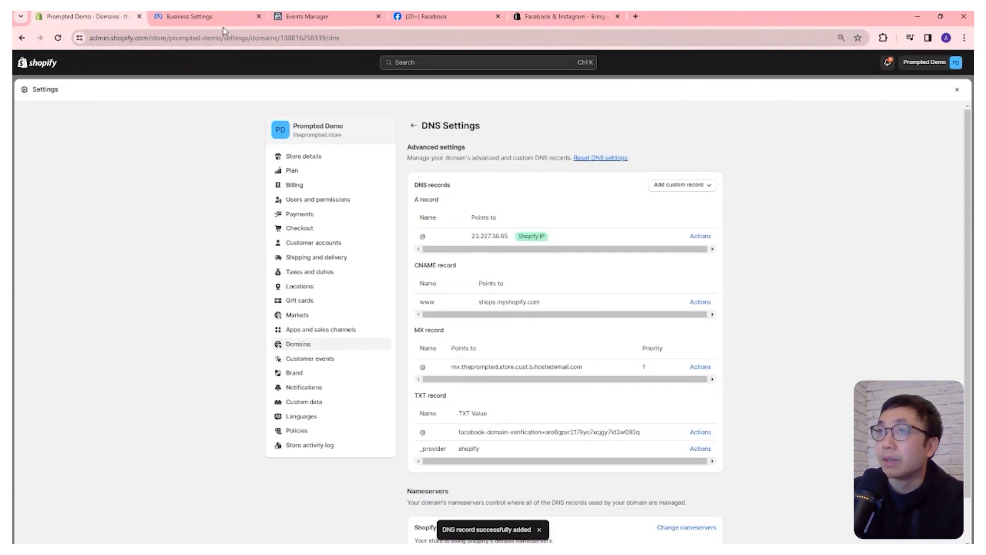
Verify ownership of theprompted.store so it shows as Verified.
{"action": "left_click", "coordinate": [215, 20]}
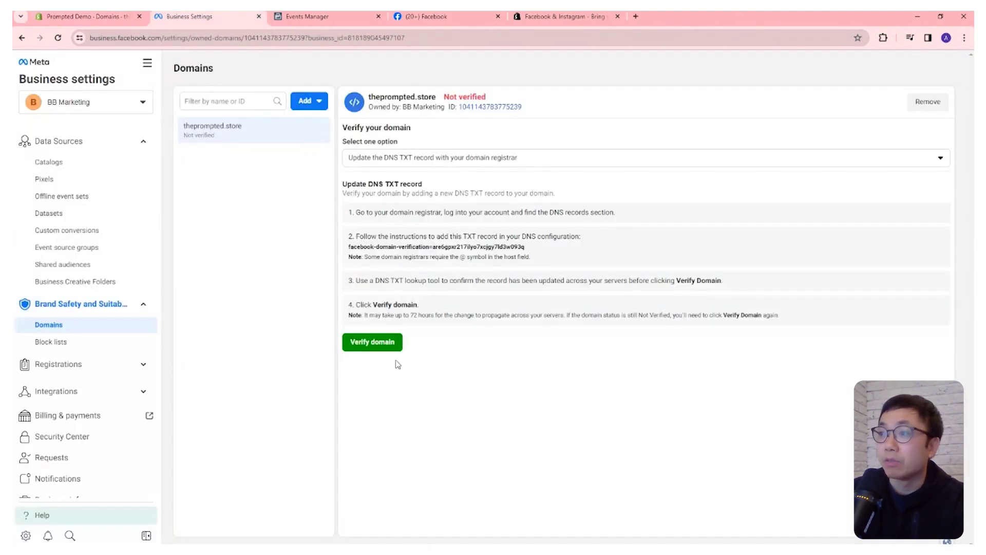
{"action": "left_click", "coordinate": [374, 344]}
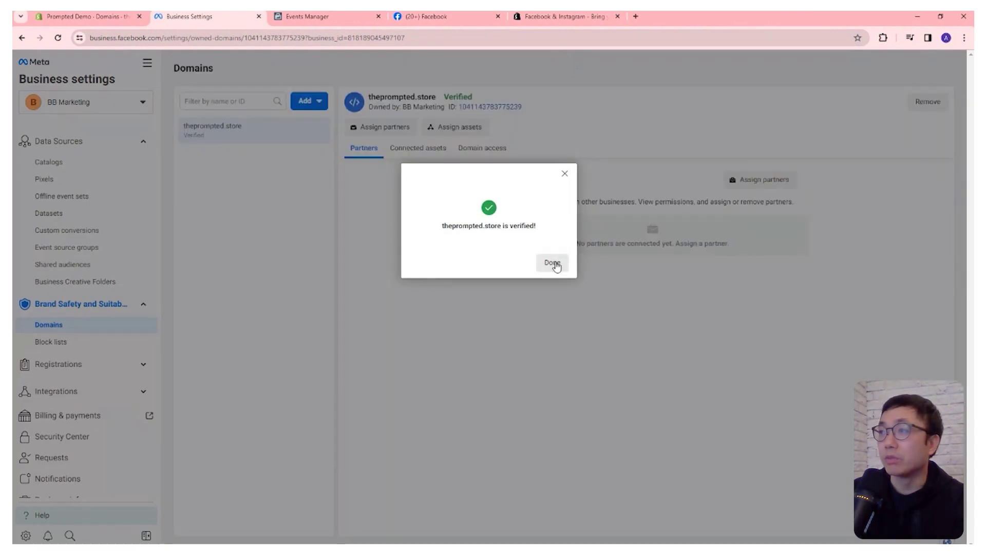
{"action": "left_click", "coordinate": [552, 263]}
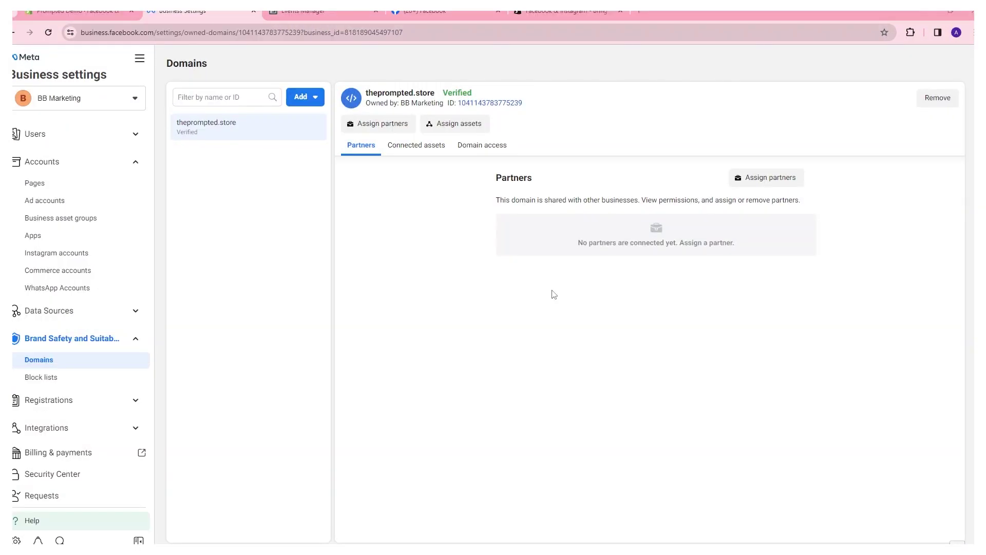
Assign the Prompted Demo page as a connected asset of the domain.
{"action": "left_click", "coordinate": [417, 148]}
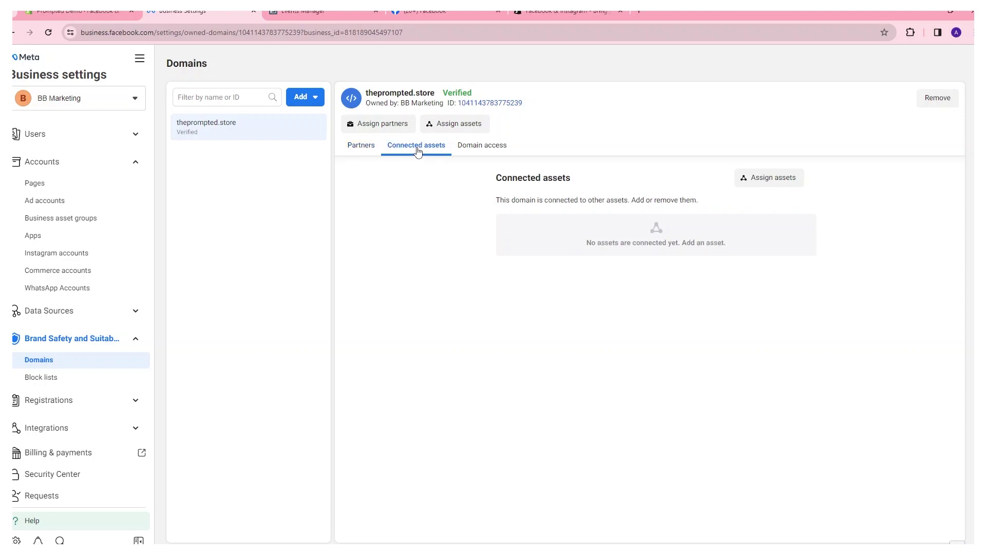
{"action": "left_click", "coordinate": [756, 177]}
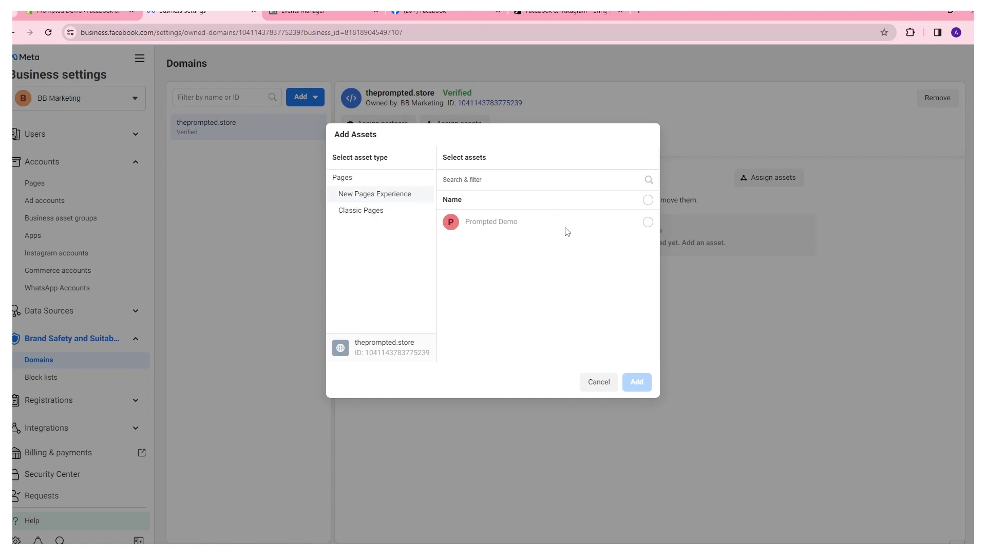
{"action": "left_click", "coordinate": [647, 223]}
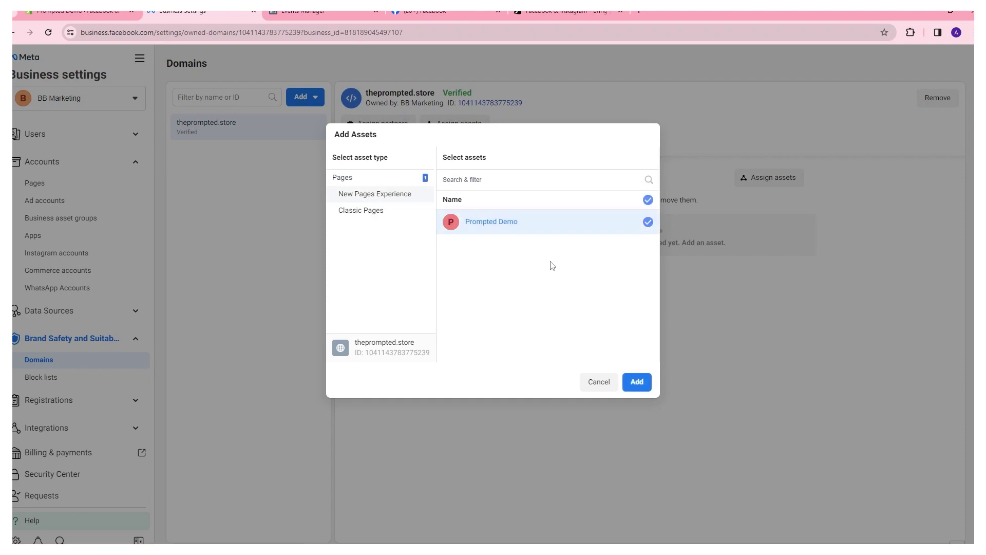
{"action": "left_click", "coordinate": [637, 383]}
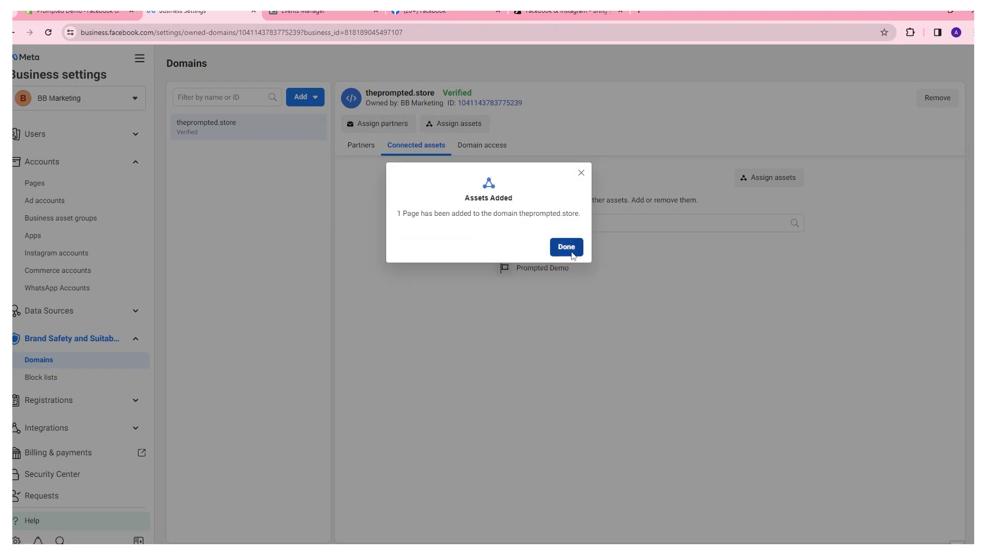
{"action": "left_click", "coordinate": [567, 247]}
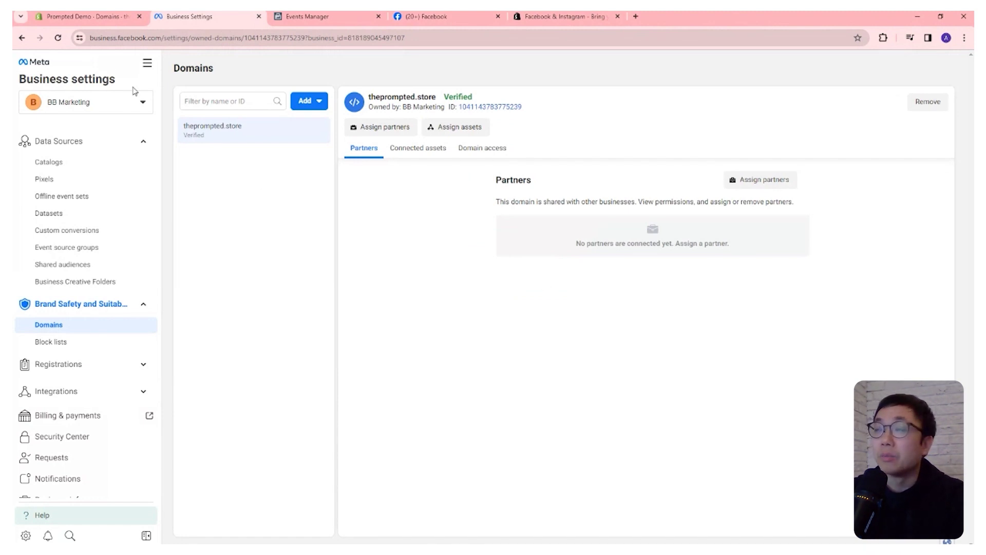
{"action": "left_click", "coordinate": [91, 20]}
{"action": "left_click", "coordinate": [957, 90]}
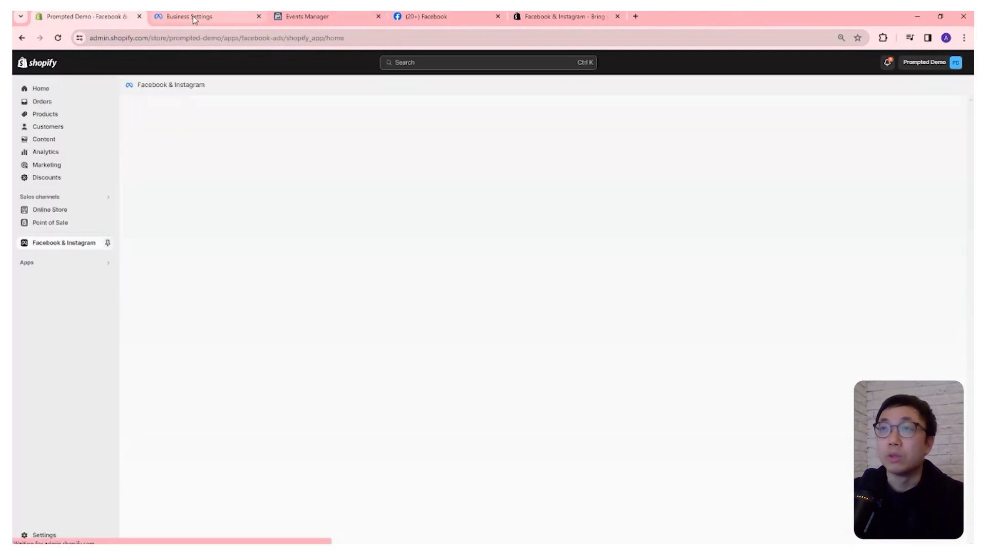
{"action": "left_click", "coordinate": [194, 17]}
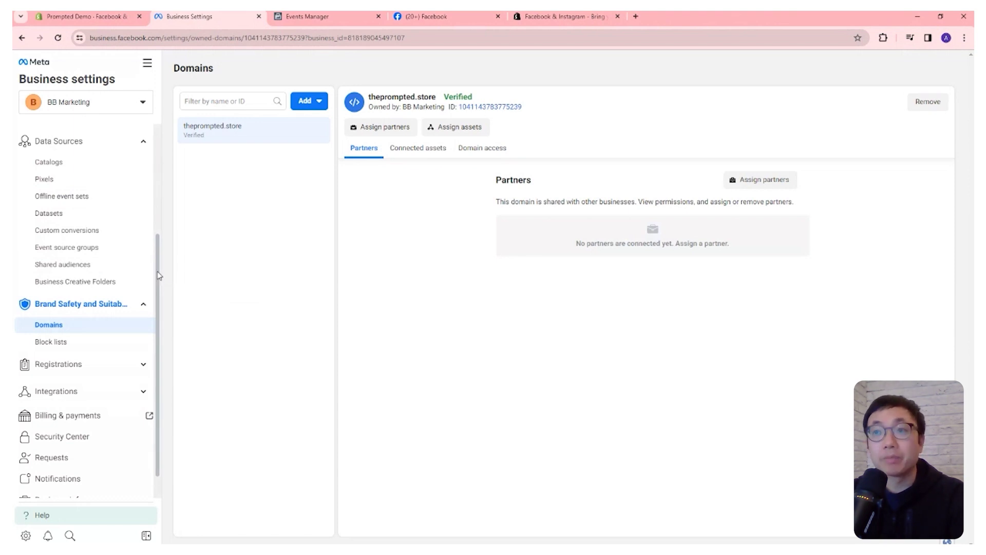
{"action": "left_click_drag", "start_coordinate": [158, 274], "coordinate": [158, 253]}
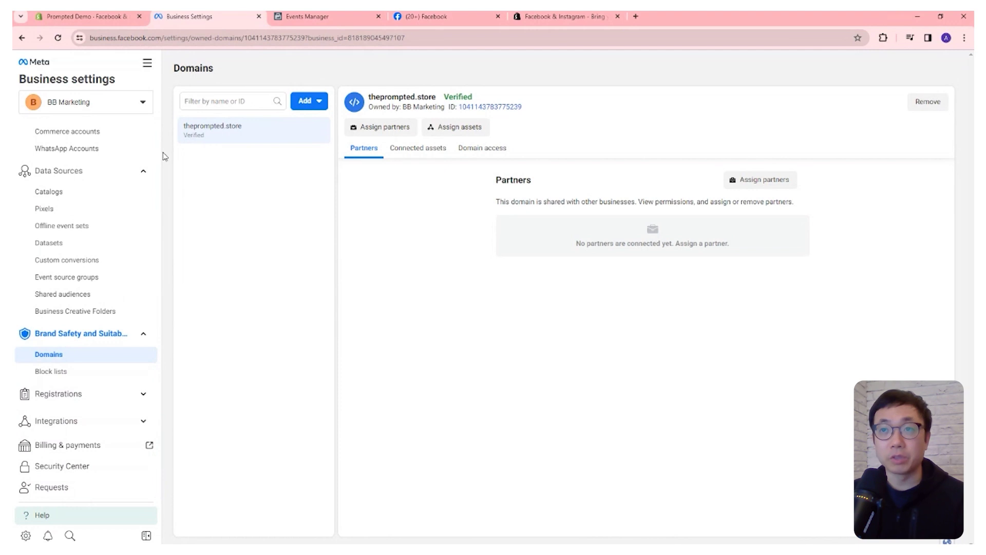
{"action": "scroll", "coordinate": [117, 235], "scroll_direction": "up", "scroll_amount": 2}
{"action": "scroll", "coordinate": [118, 235], "scroll_direction": "up", "scroll_amount": 1}
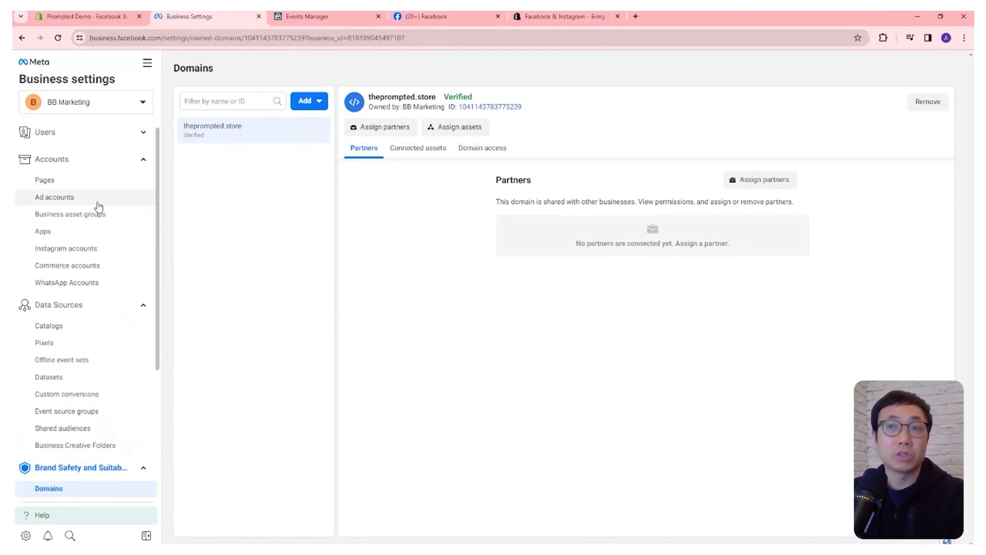
{"action": "left_click", "coordinate": [98, 202]}
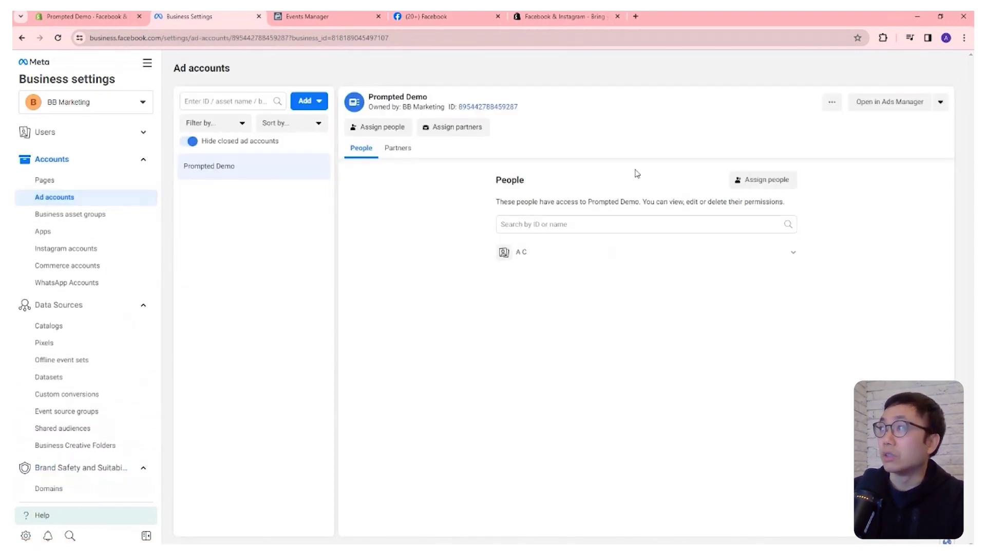
Launch Ads Manager for the selected Prompted Demo ad account.
{"action": "left_click", "coordinate": [879, 106]}
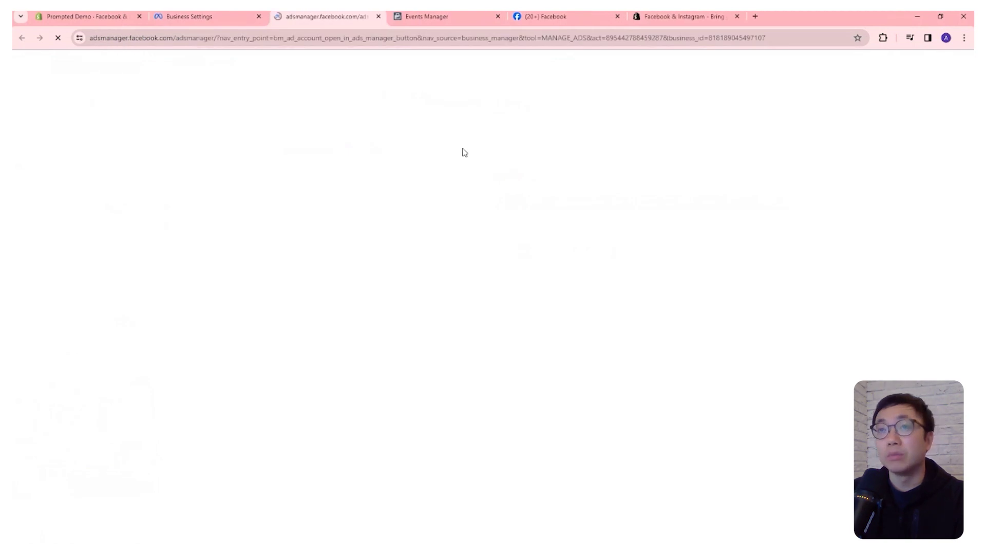